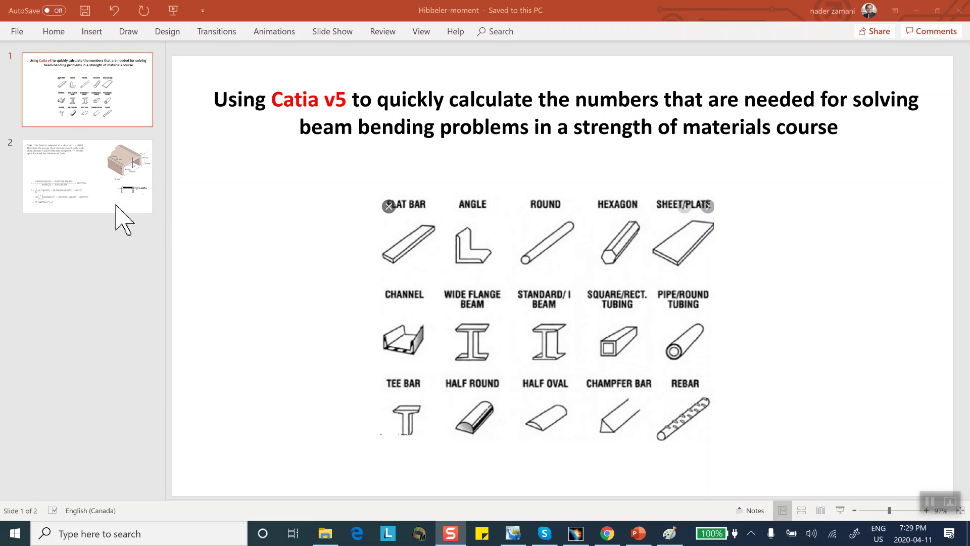
- Show slide 2 with problem 7-46, its 0.04773 m centroid and 32.164773(10⁻⁶) m⁴ inertia
click(105, 193)
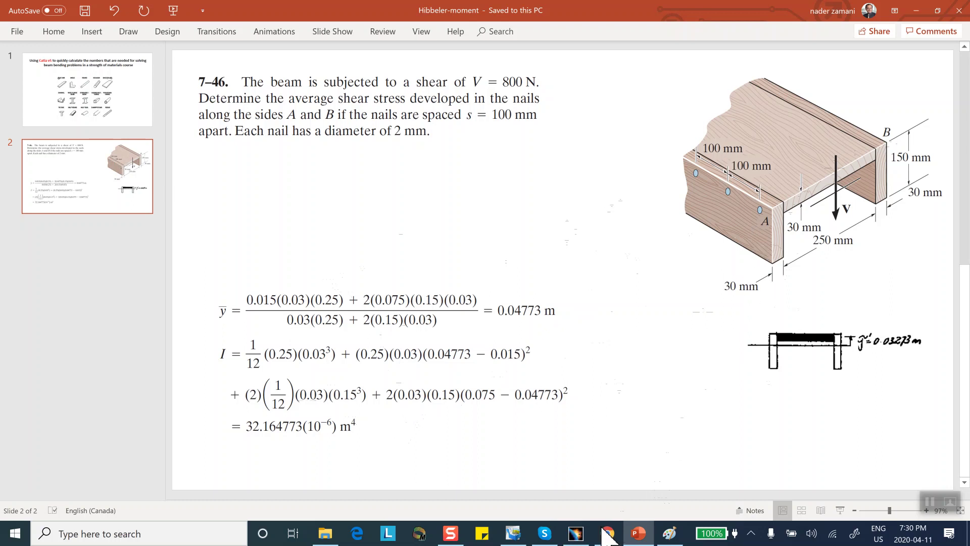
mouse_move(606, 539)
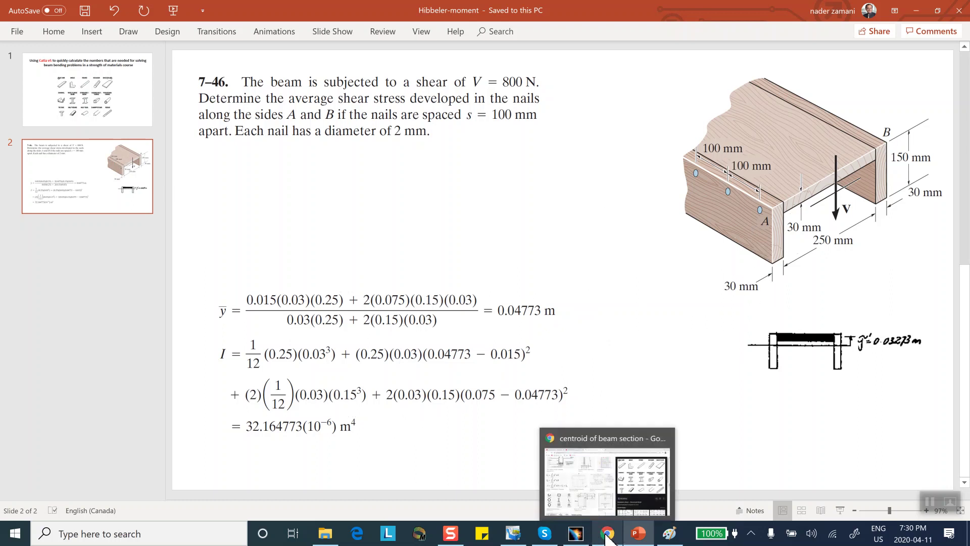
- Bring CATIA to the front and begin a new sketch on Part1's yz plane
click(574, 532)
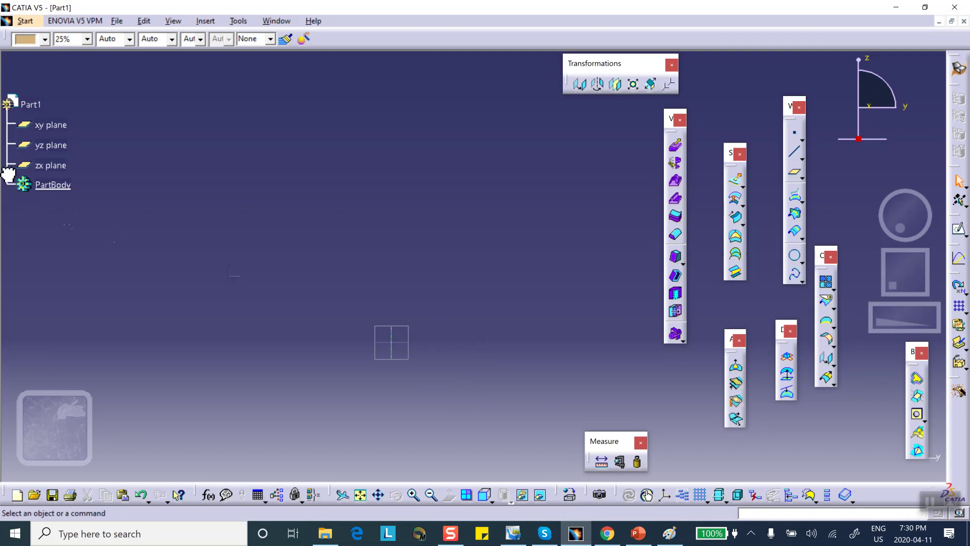
click(406, 327)
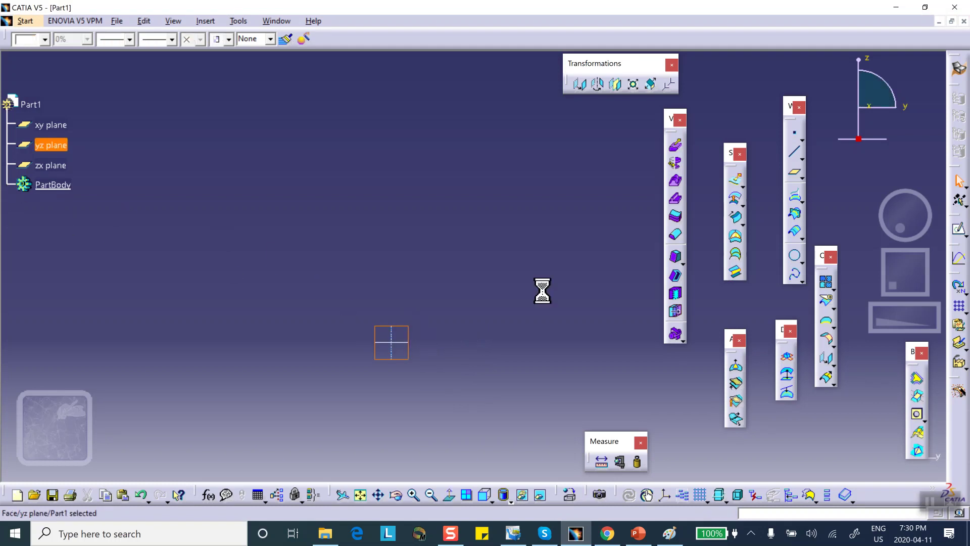
click(961, 230)
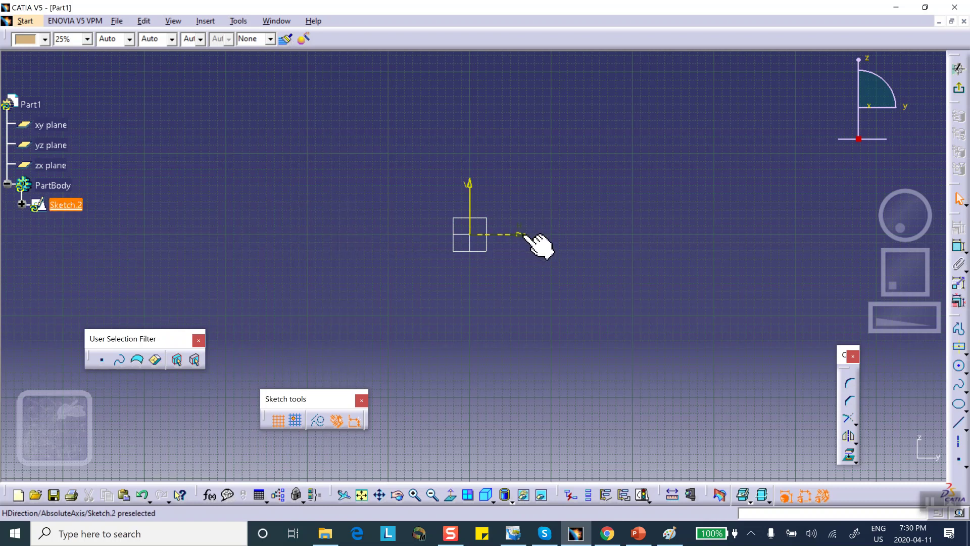
- Draw a closed eight-line inverted-U profile with outer and inner outlines, based on the horizontal axis
click(958, 329)
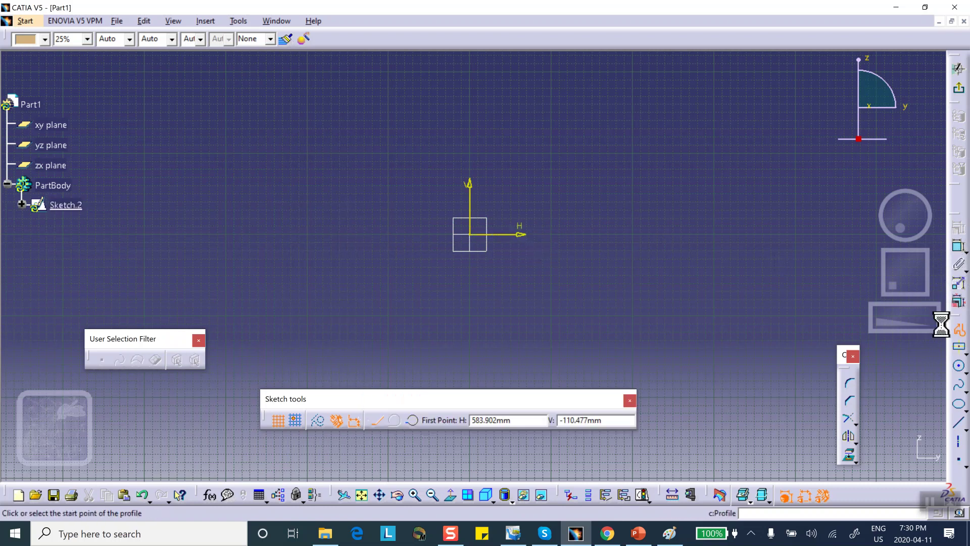
click(374, 233)
click(373, 79)
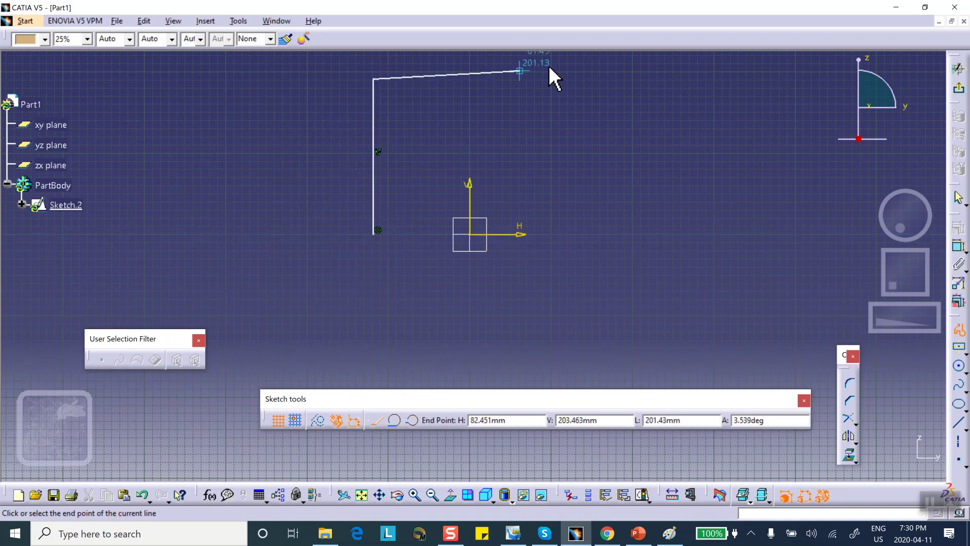
click(618, 81)
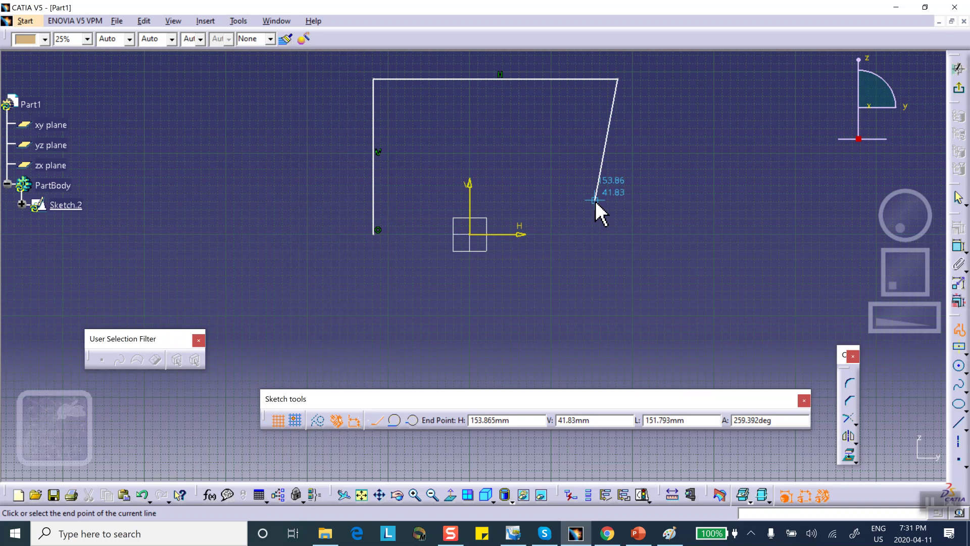
click(619, 234)
click(594, 234)
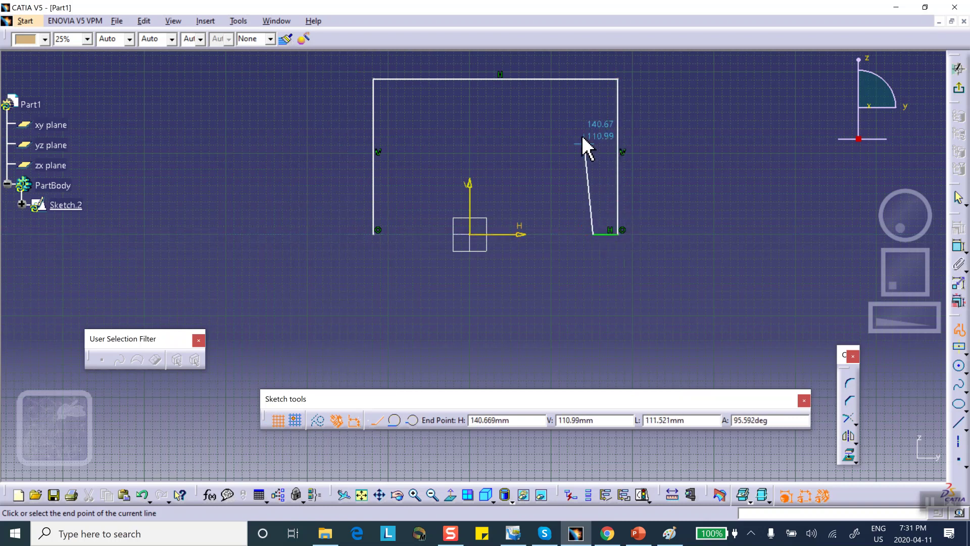
click(593, 103)
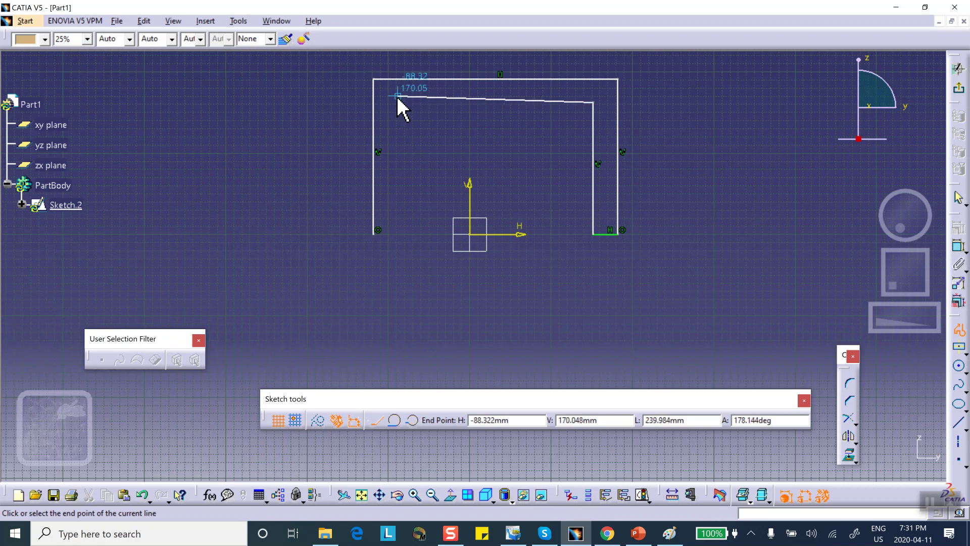
click(409, 103)
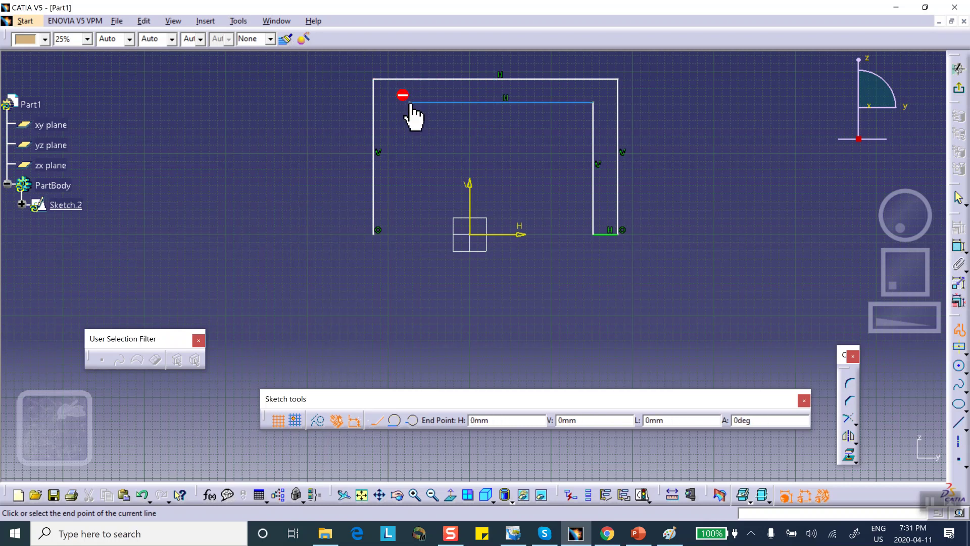
click(410, 234)
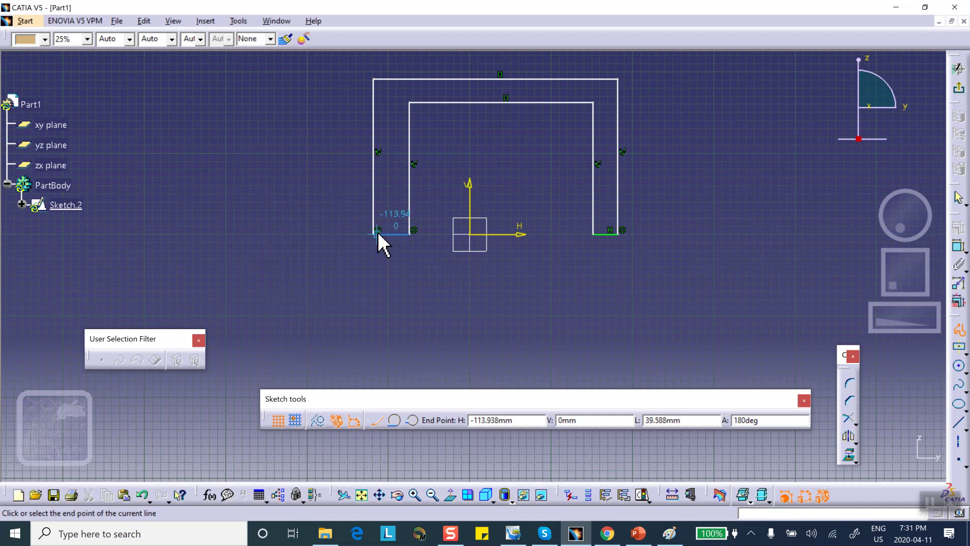
click(377, 233)
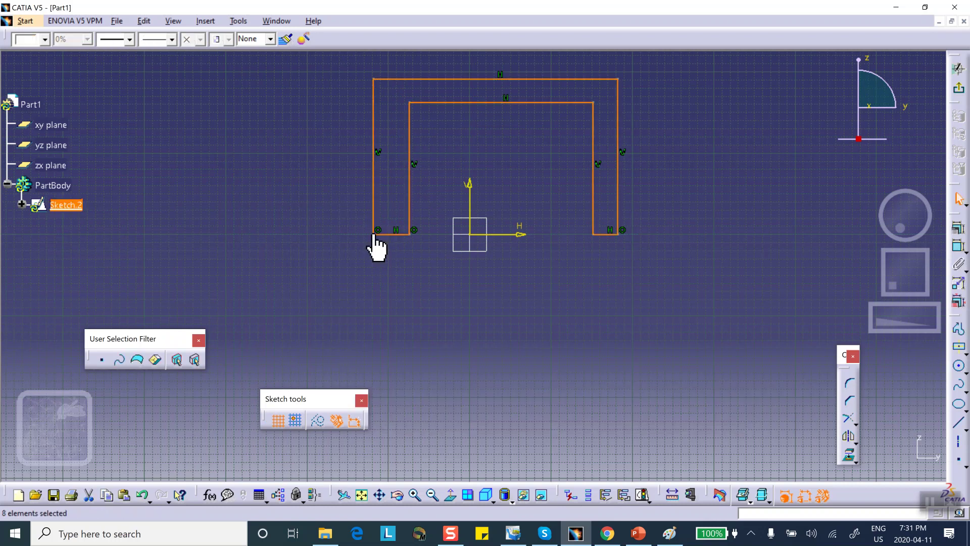
- Make the two inner side lines symmetric about the vertical axis
middle_drag(462, 271, 422, 335)
click(679, 199)
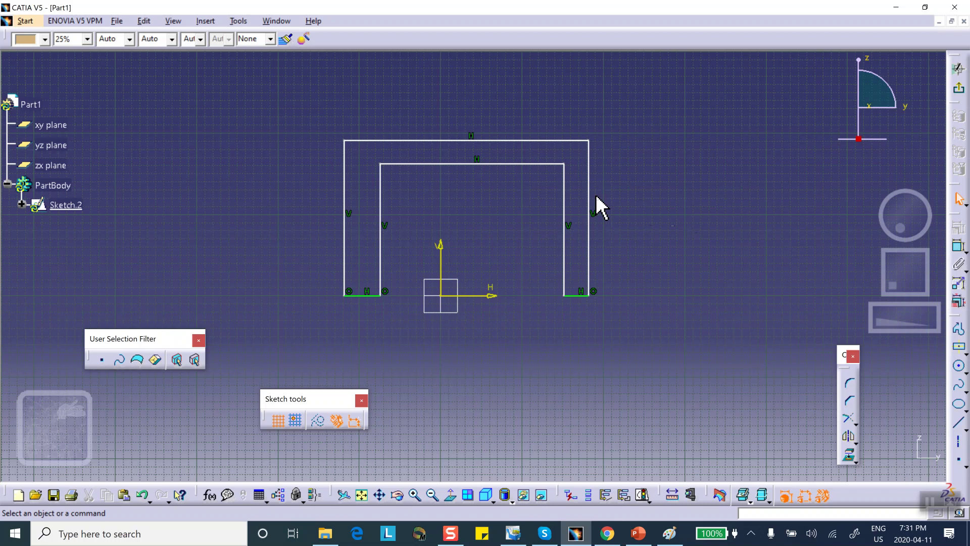
click(381, 214)
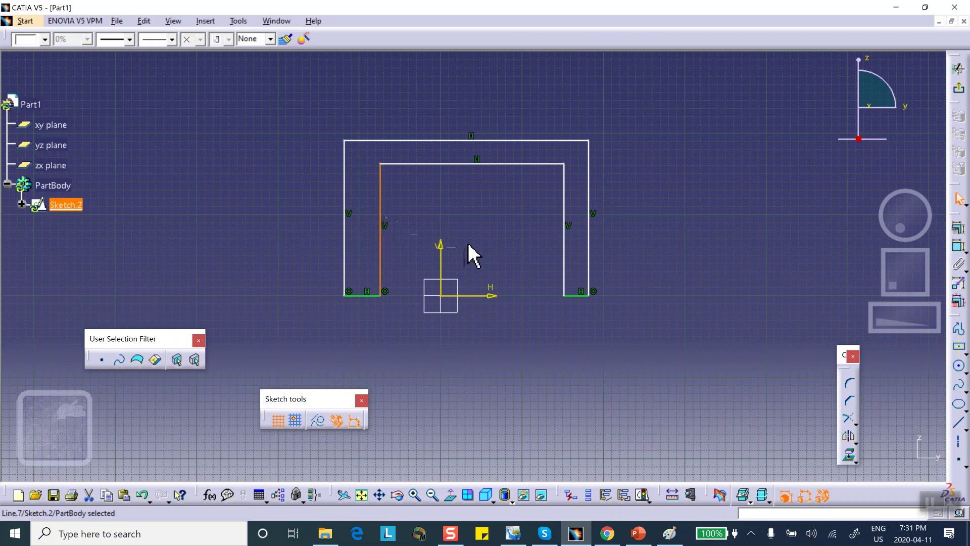
ctrl+click(564, 211)
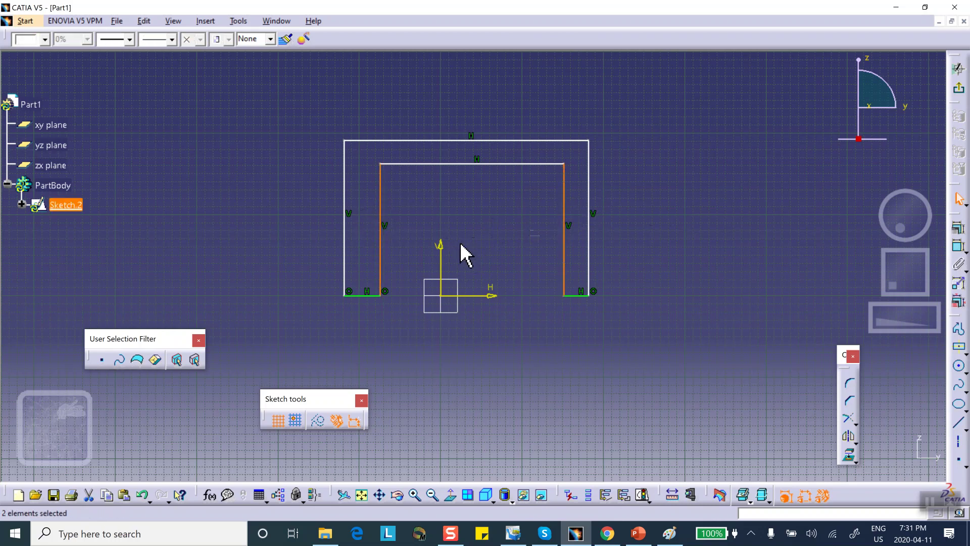
ctrl+click(441, 268)
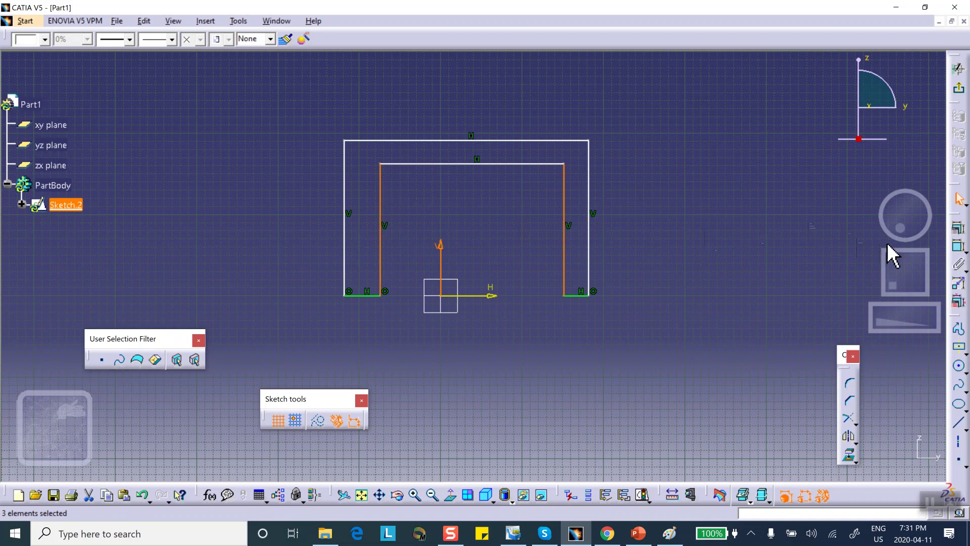
click(958, 228)
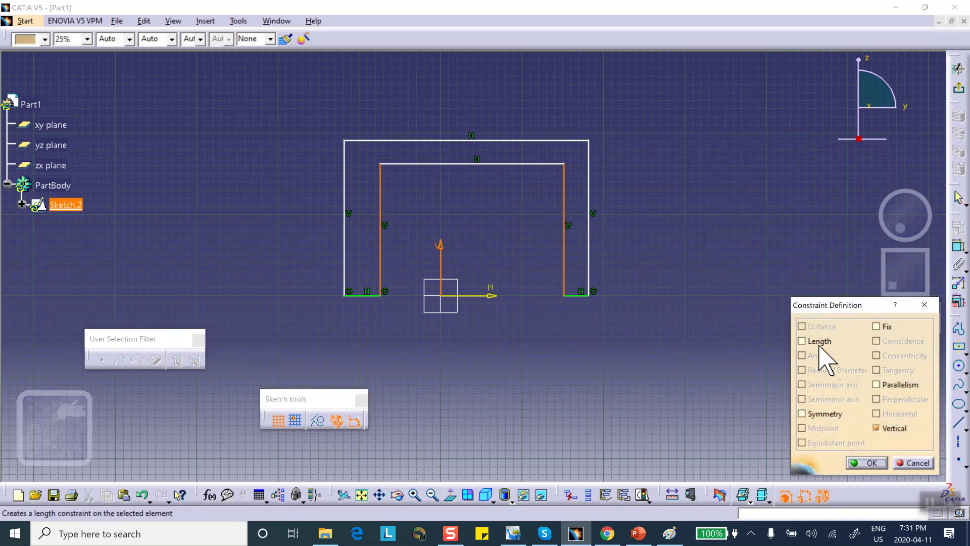
click(803, 415)
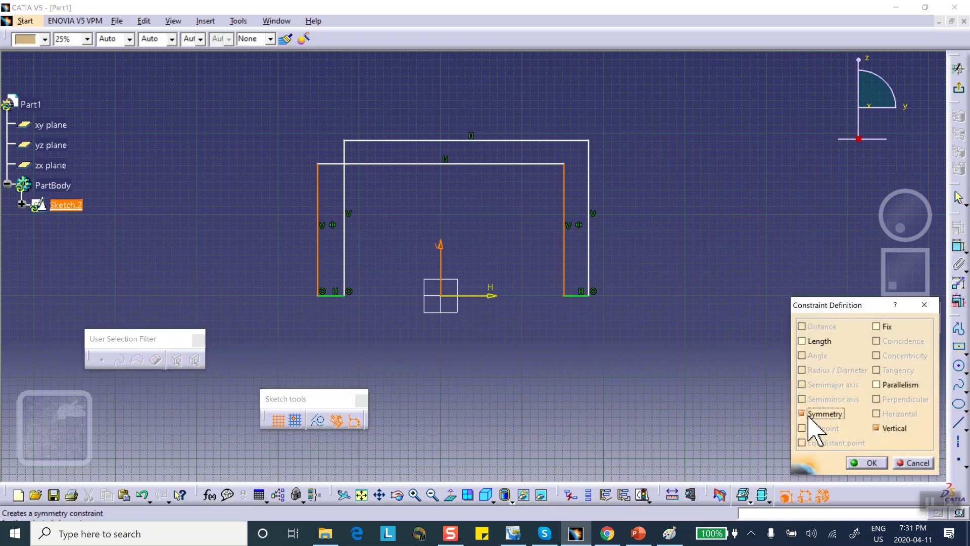
click(866, 462)
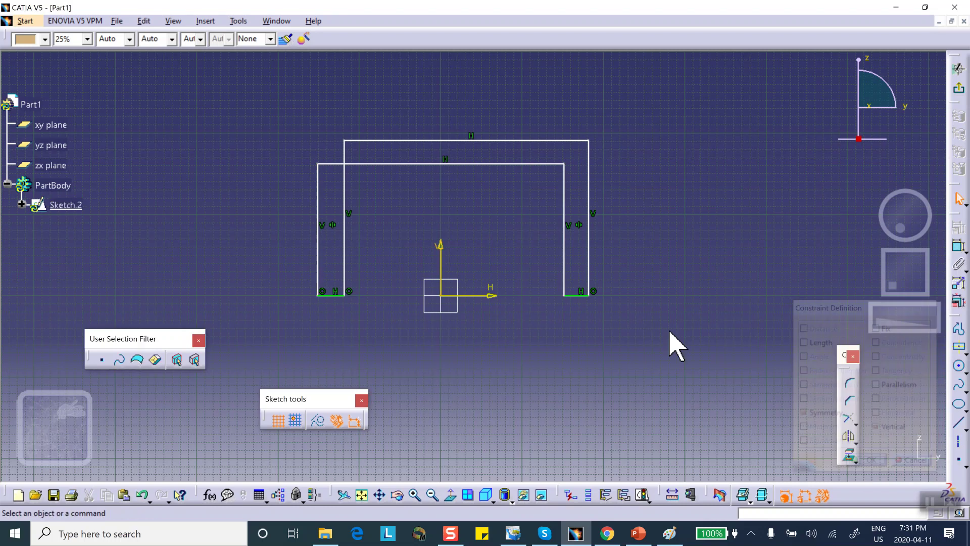
- Make the two outer side lines symmetric about the vertical axis
click(345, 188)
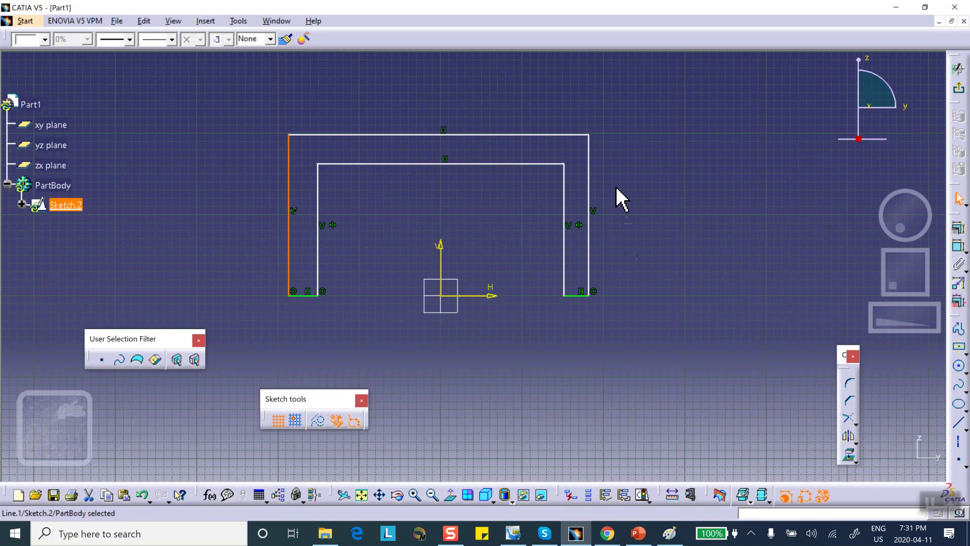
ctrl+click(588, 192)
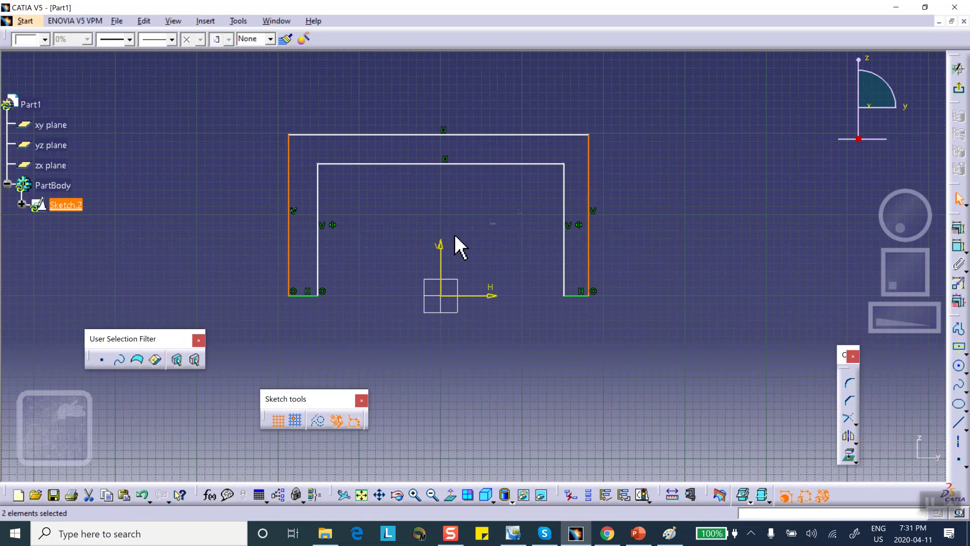
ctrl+click(440, 247)
click(959, 227)
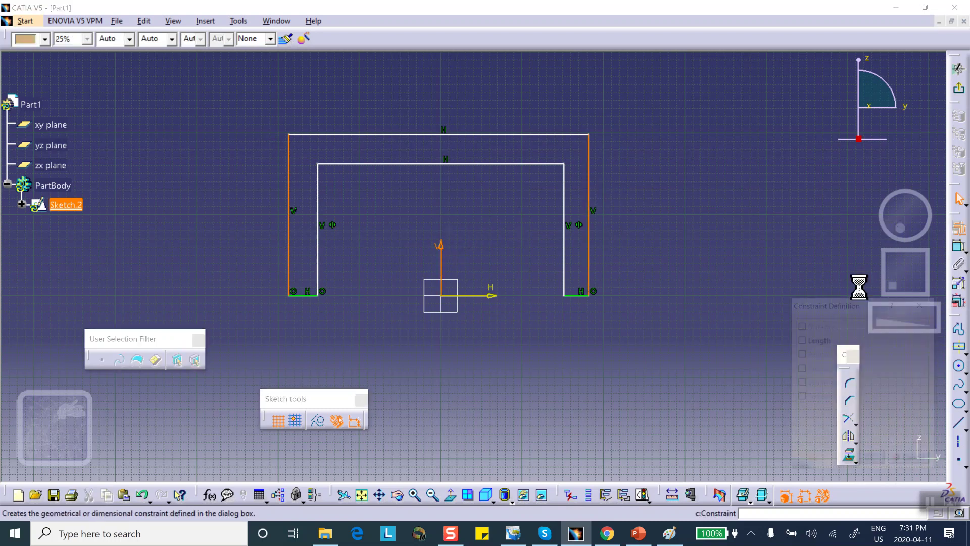
click(808, 417)
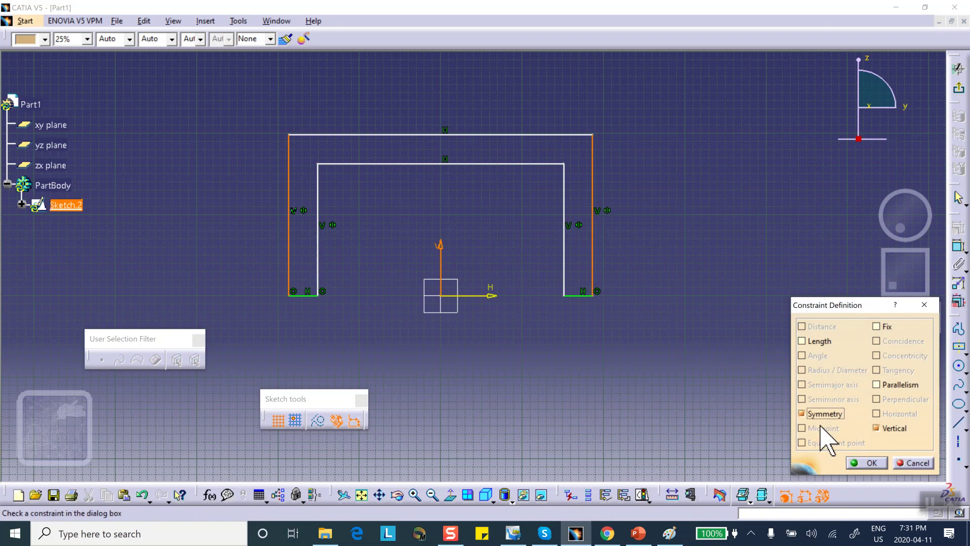
click(865, 464)
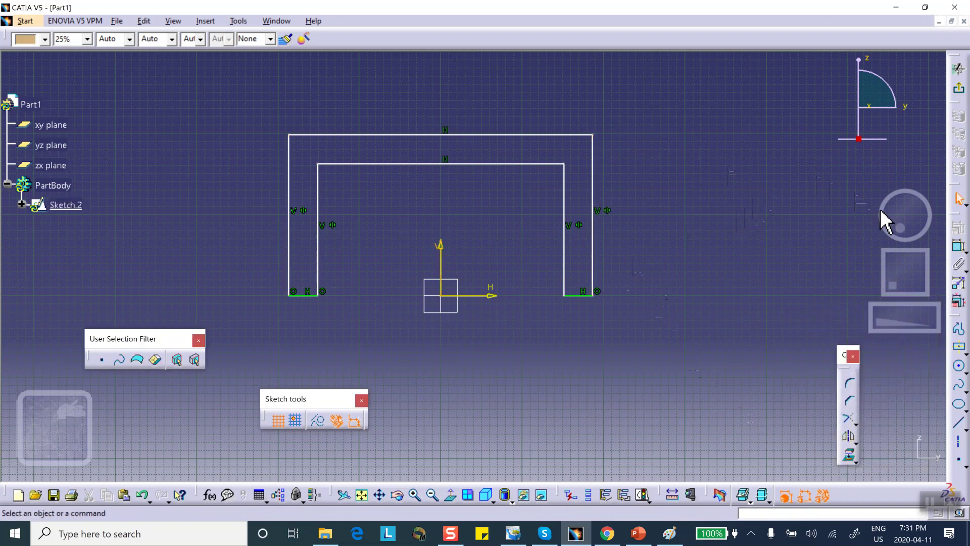
- Dimension the right bottom flange edge to 30
click(957, 245)
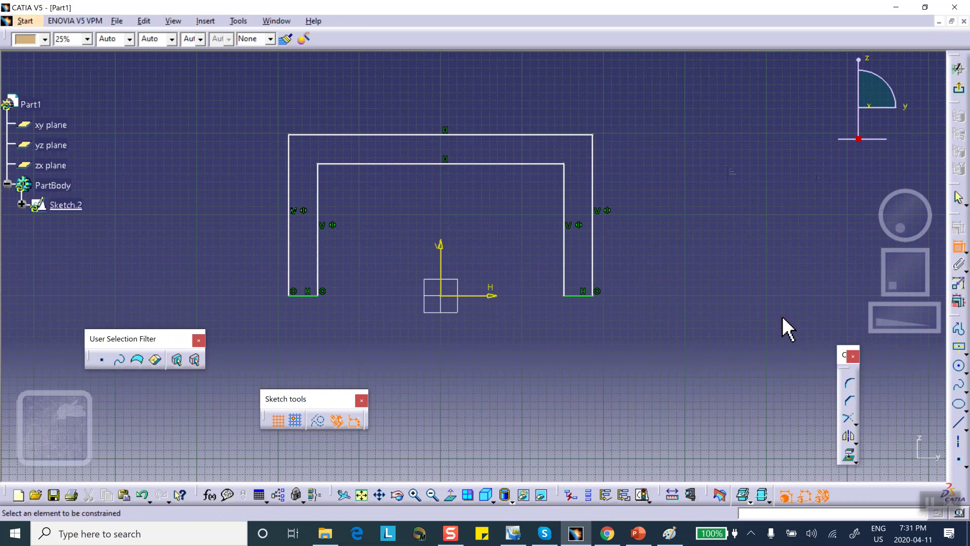
click(577, 293)
click(583, 337)
double_click(582, 334)
text(30)
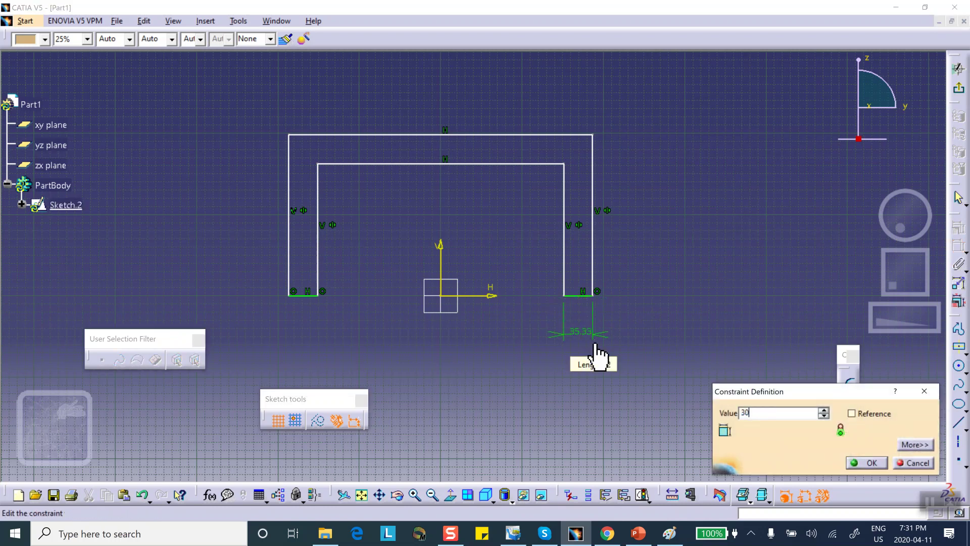
key(Return)
- Set the distance between the outer and inner top lines to 30, then view the PowerPoint slide
click(449, 135)
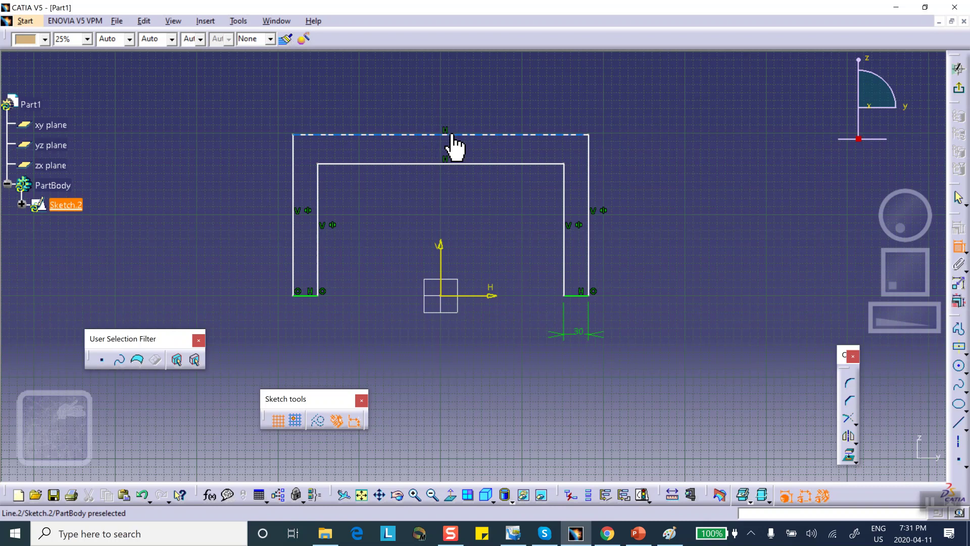
click(454, 163)
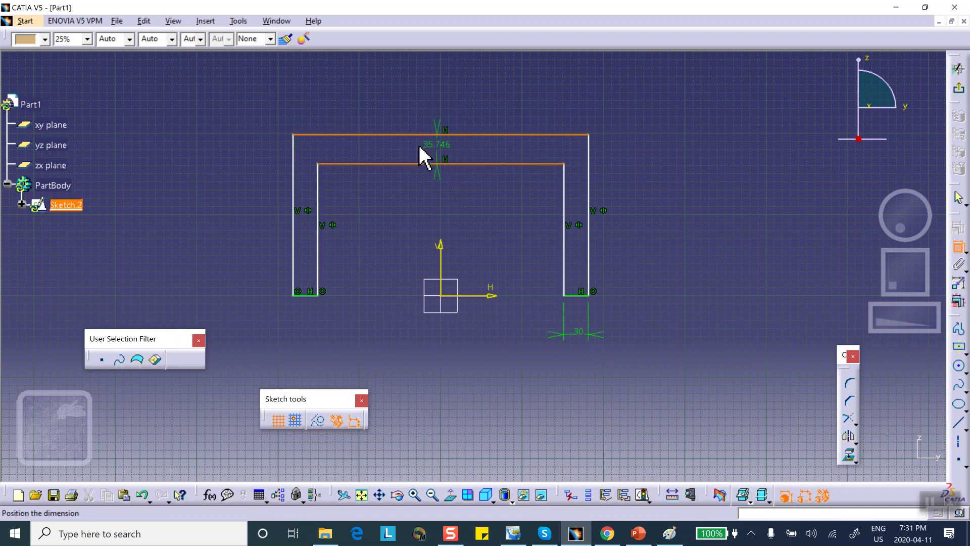
double_click(262, 169)
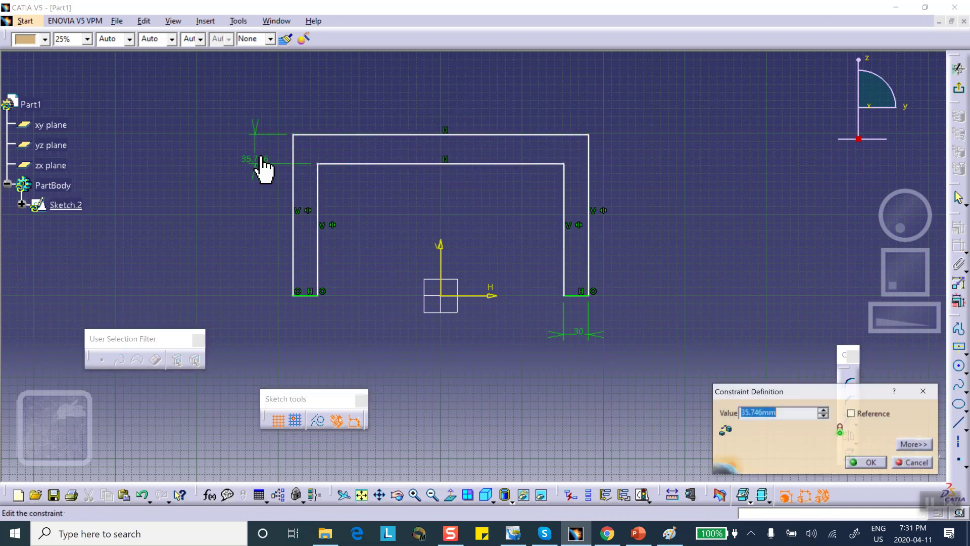
text(30)
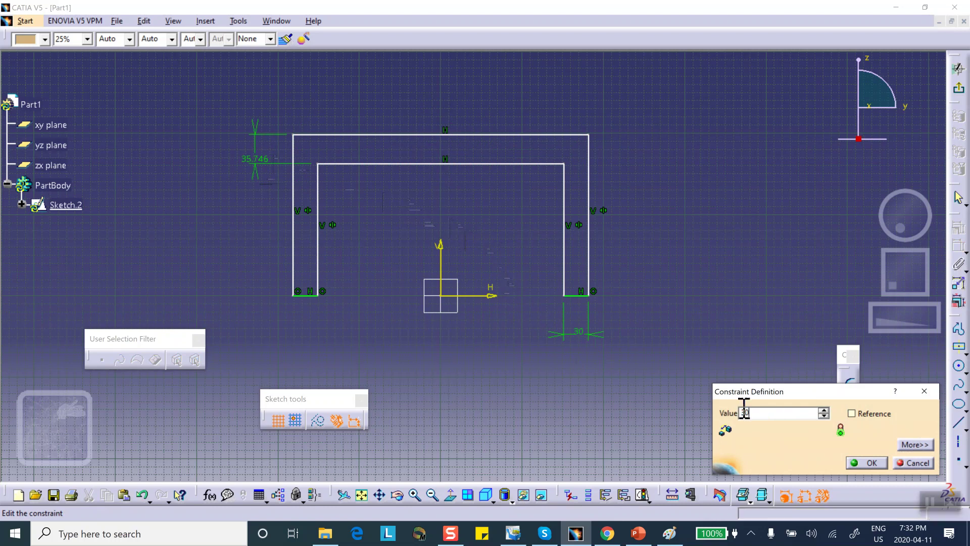
click(866, 463)
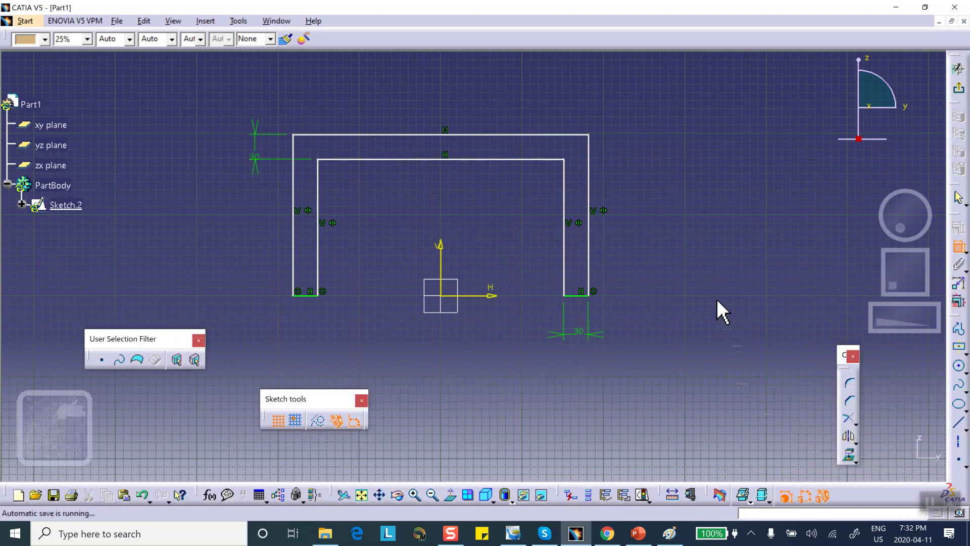
click(639, 532)
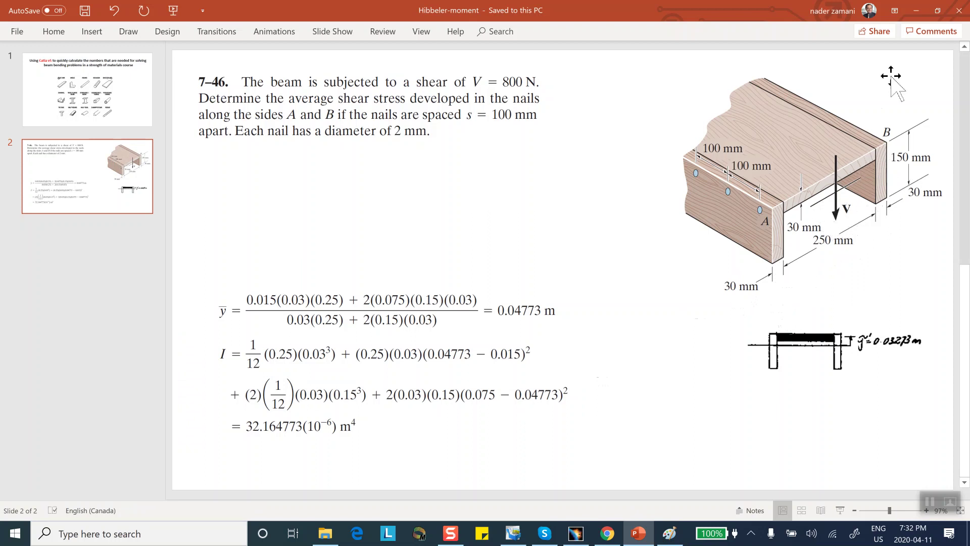
- Back in CATIA, constrain the right outer leg length to 150
click(576, 533)
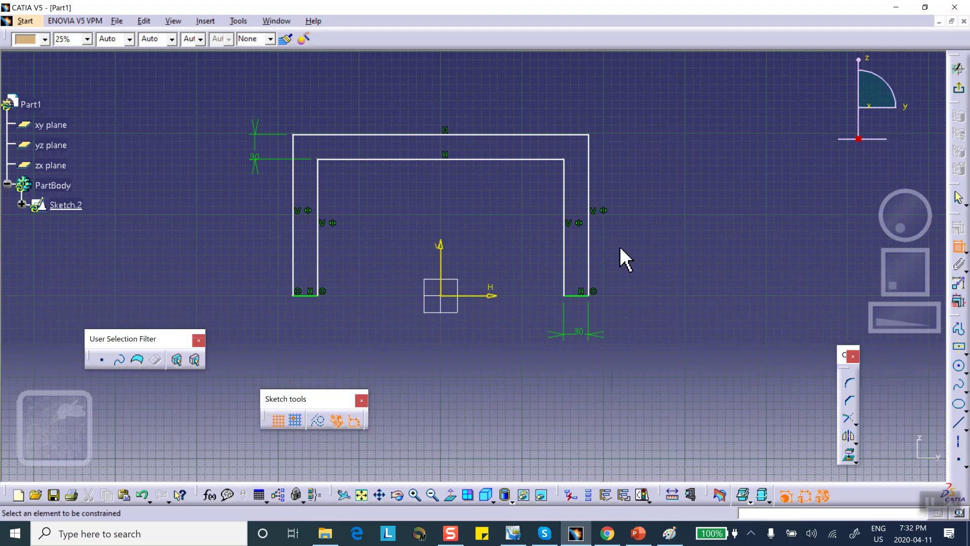
click(589, 226)
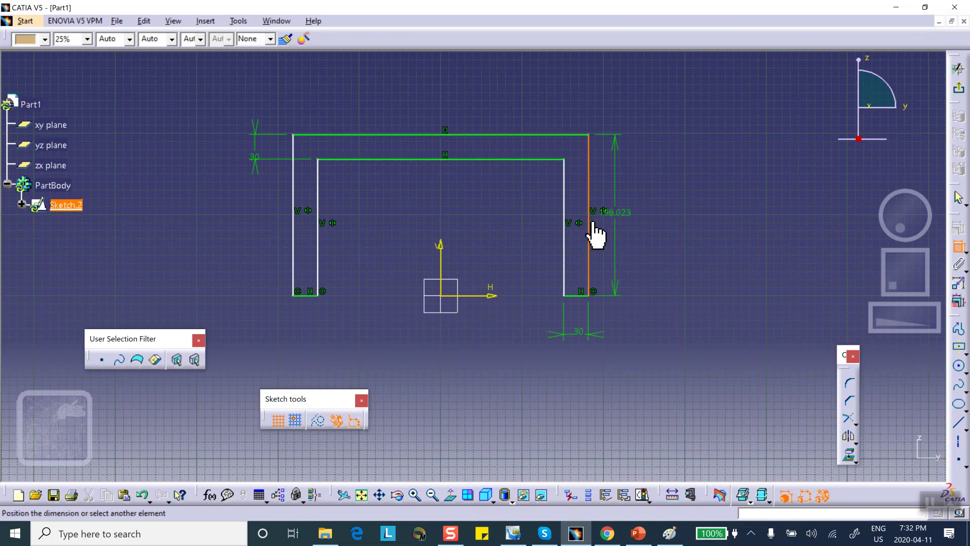
double_click(634, 234)
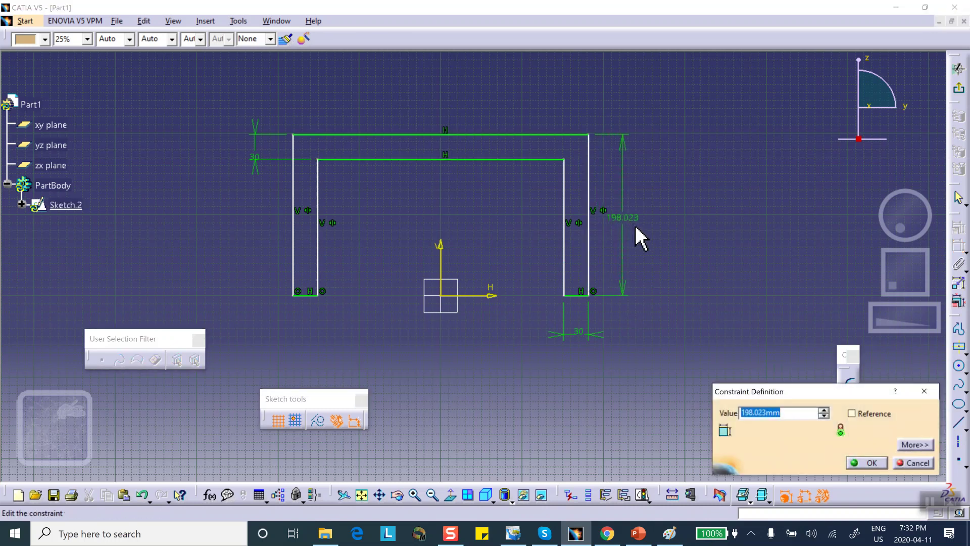
text(150)
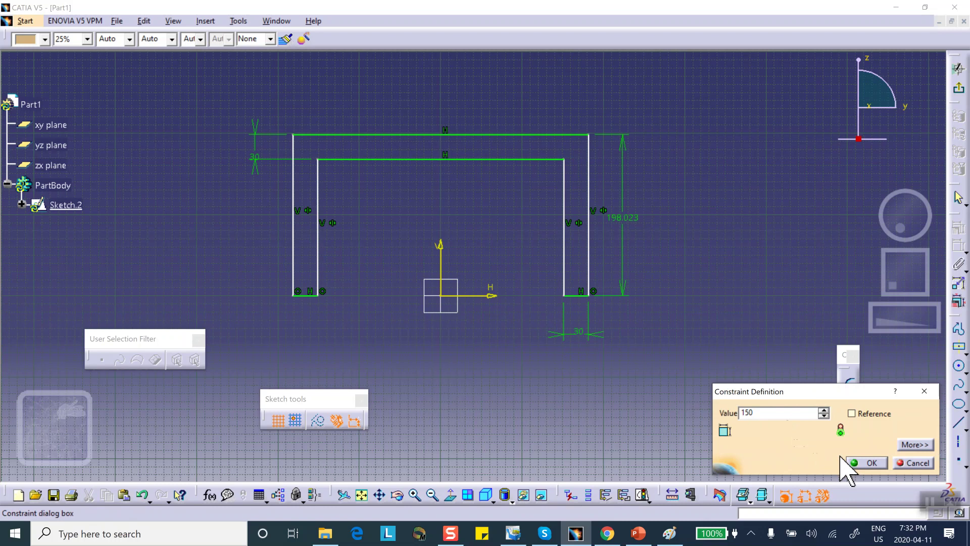
click(865, 463)
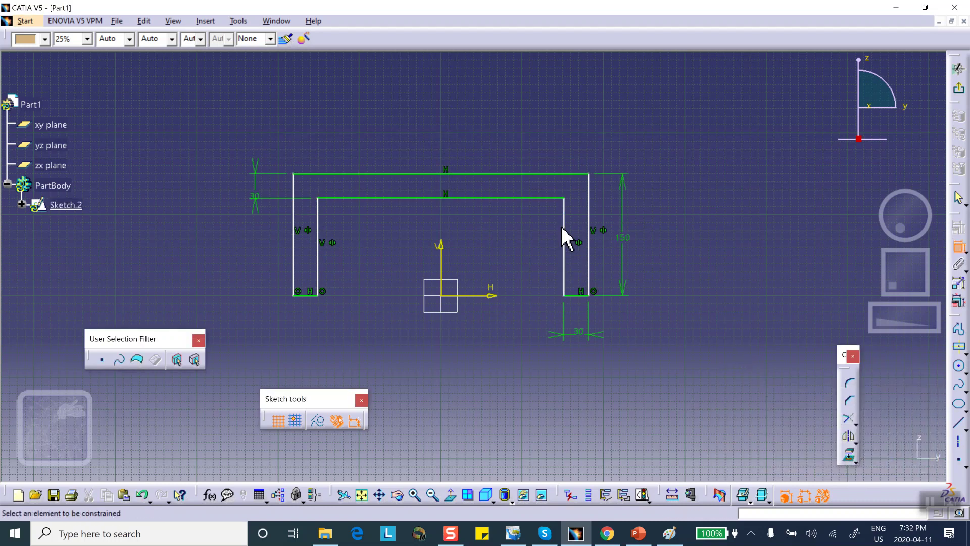
- Constrain the distance between the inner legs to 250
click(565, 232)
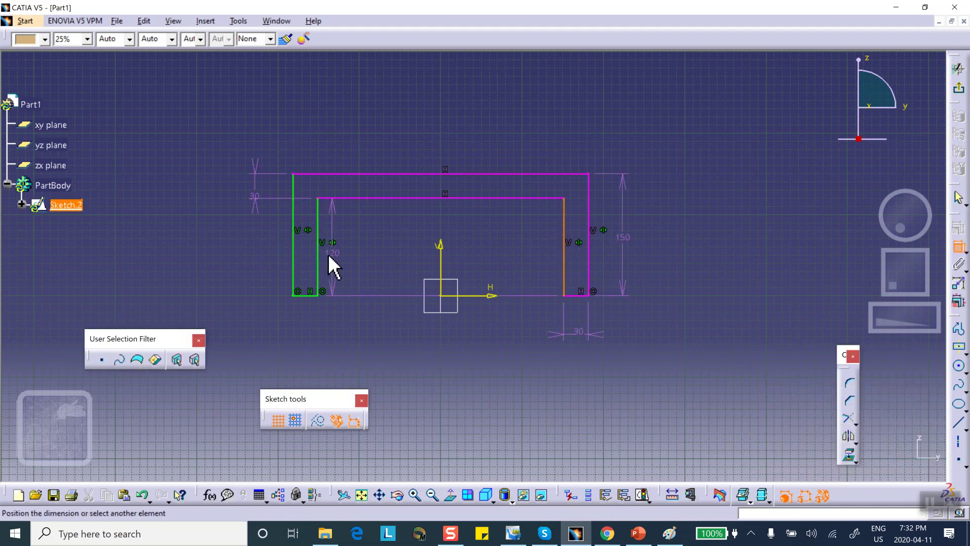
click(319, 269)
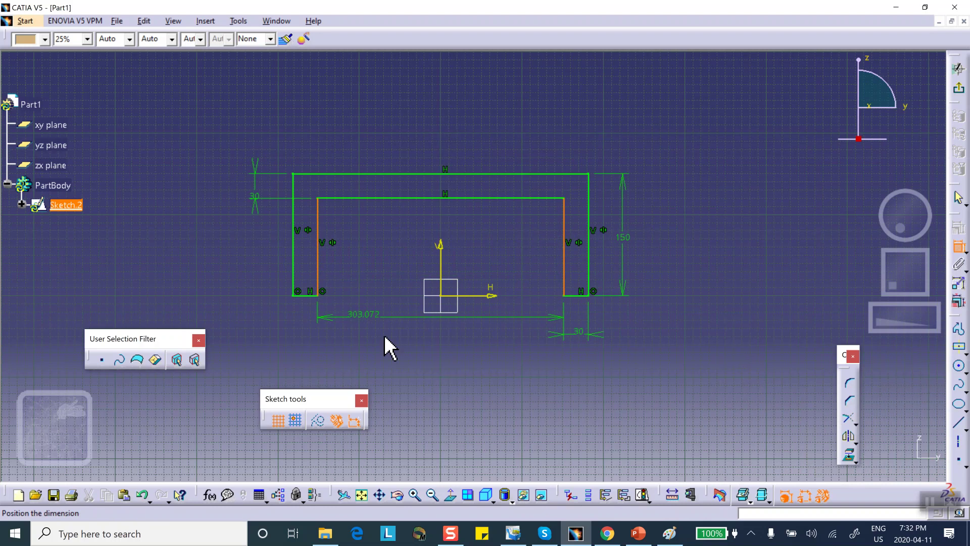
click(428, 365)
double_click(430, 364)
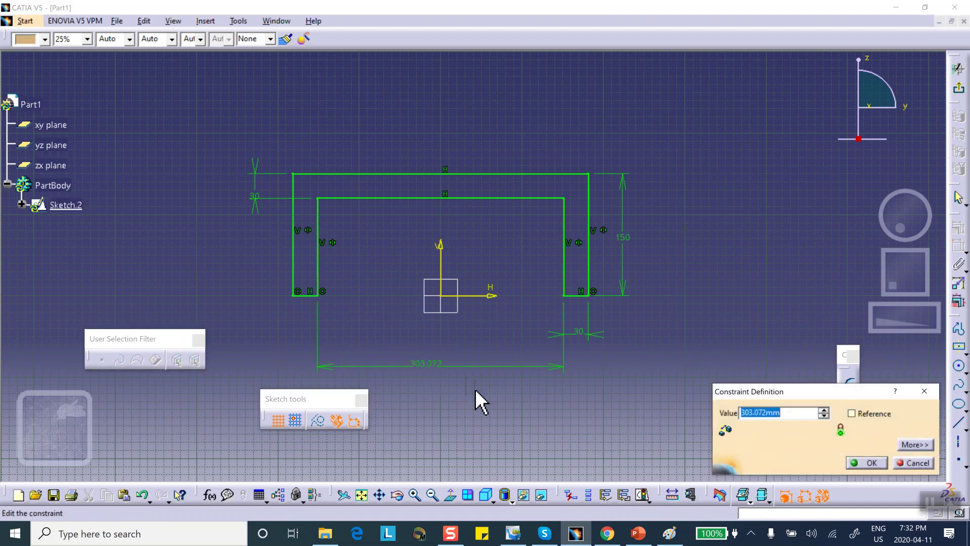
text(250)
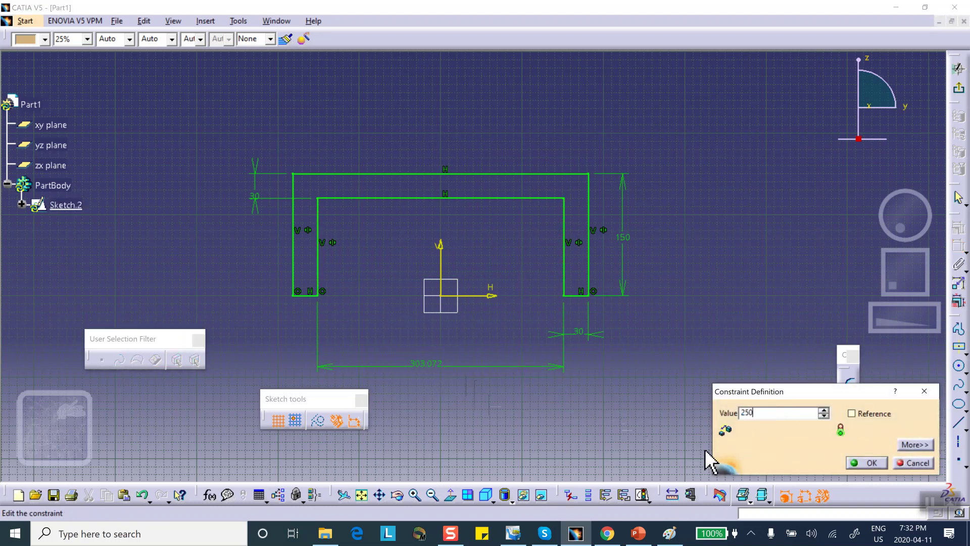
click(866, 462)
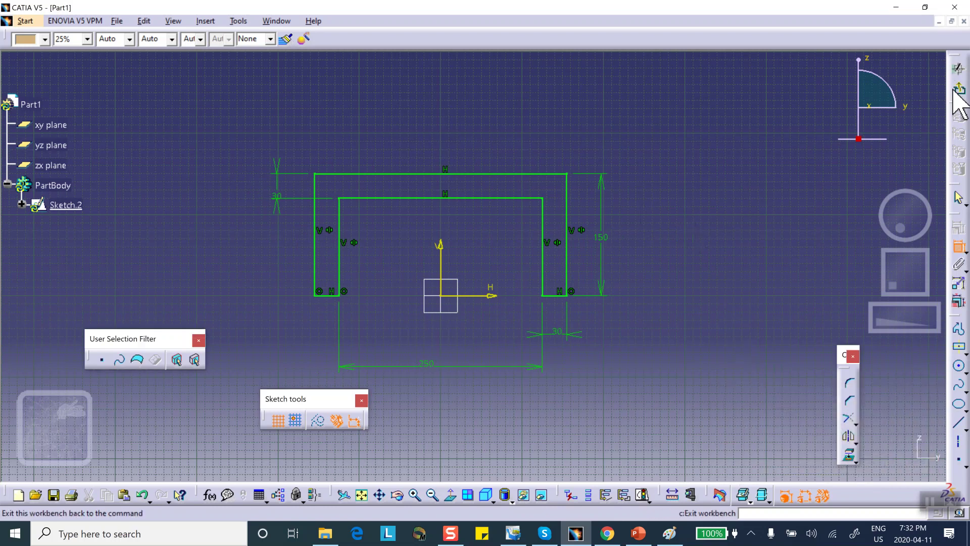
- Exit the sketcher into Generative Shape Design and show the profile in an orbited isometric view
click(958, 69)
click(658, 168)
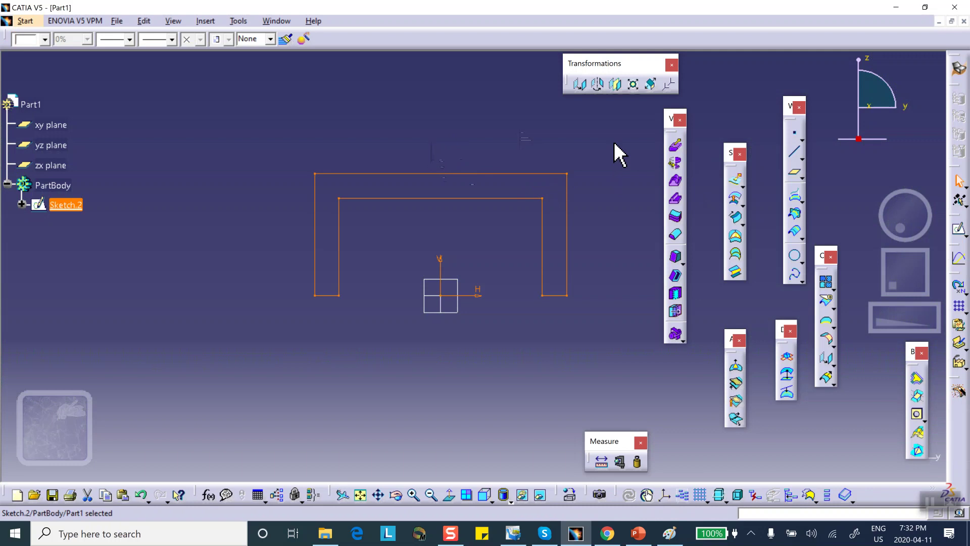
click(493, 500)
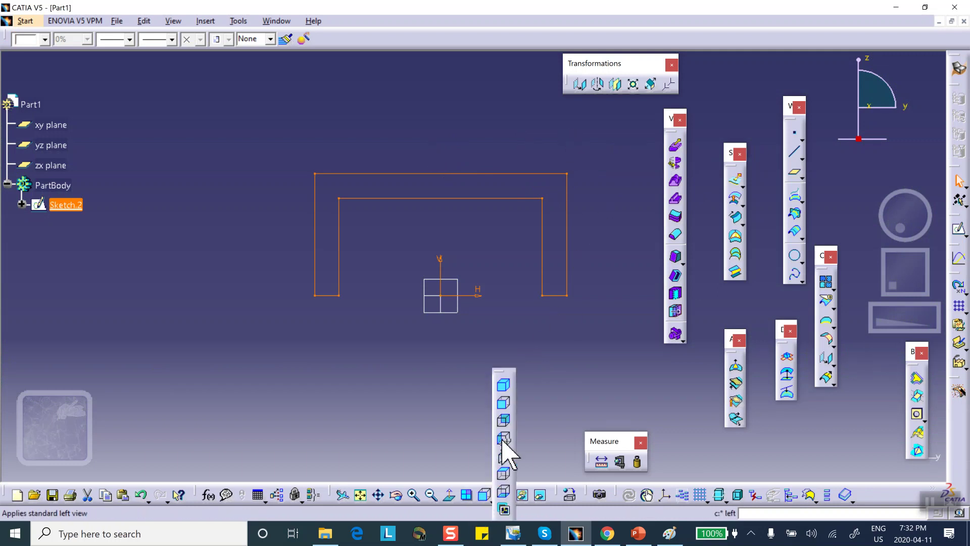
click(505, 384)
mouse_move(485, 361)
middle_down()
mouse_move(472, 208)
mouse_move(478, 135)
mouse_move(392, 161)
middle_up()
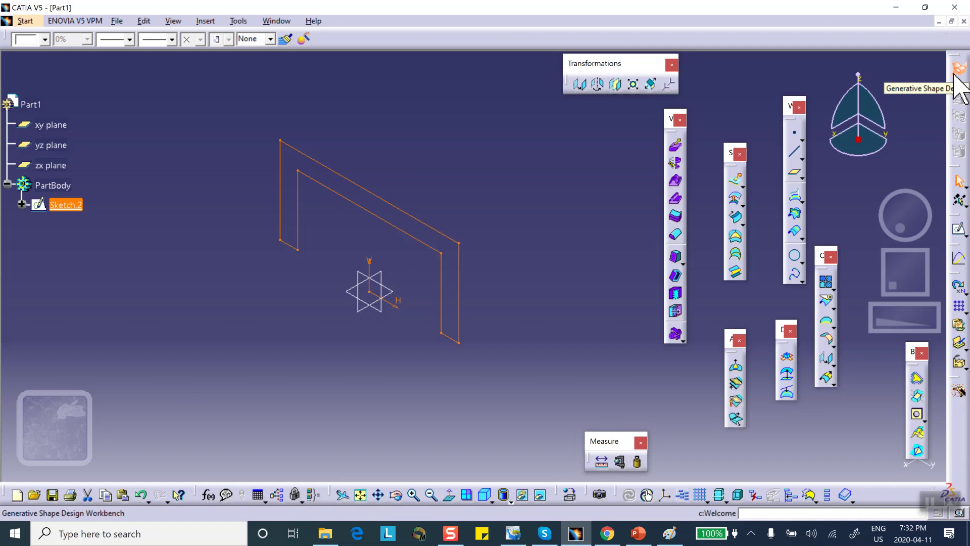
- Fill Sketch.2 as surface Fill.2 and hide Sketch.2
click(737, 242)
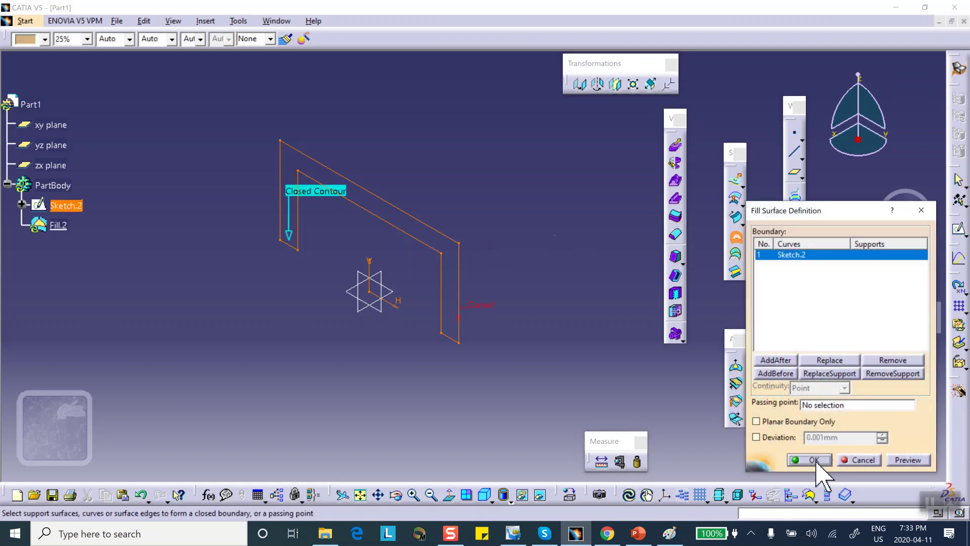
click(816, 461)
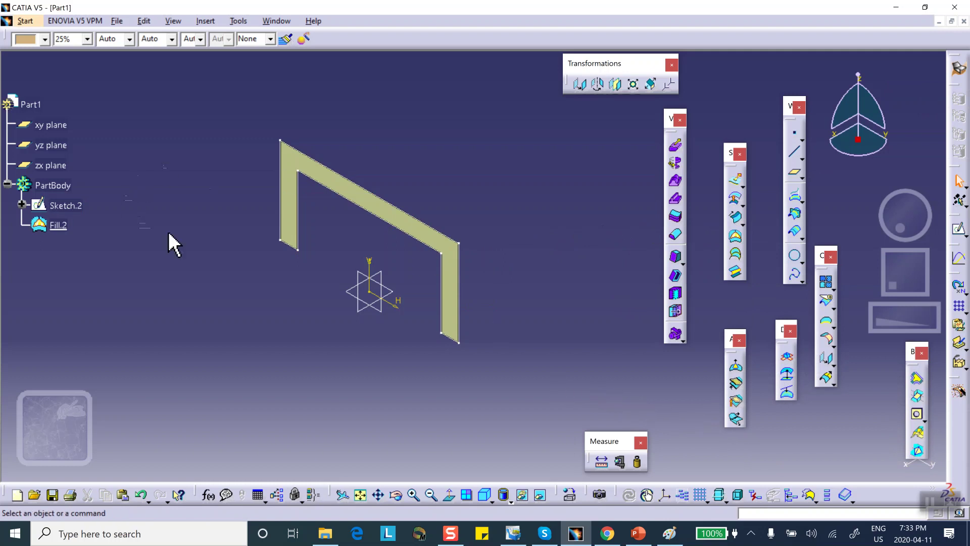
right_click(66, 205)
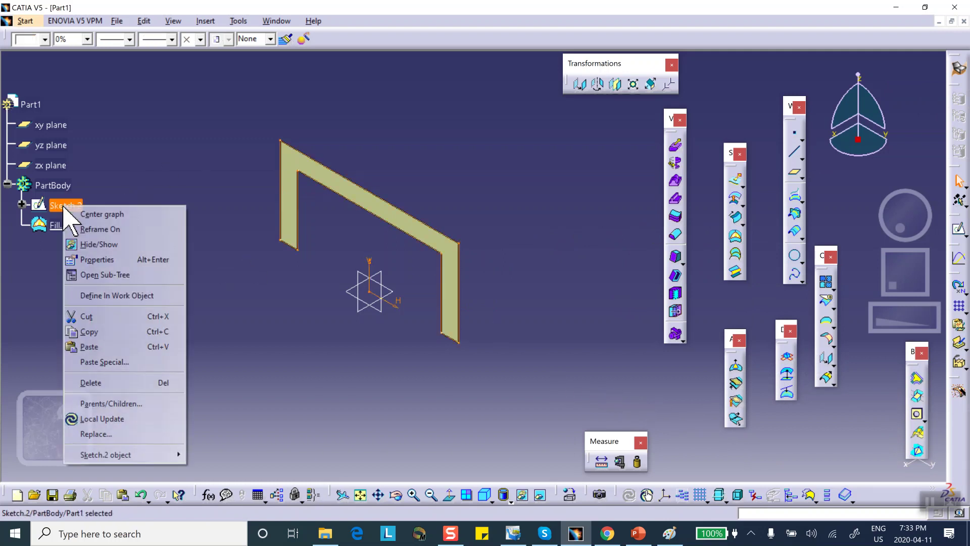
click(101, 245)
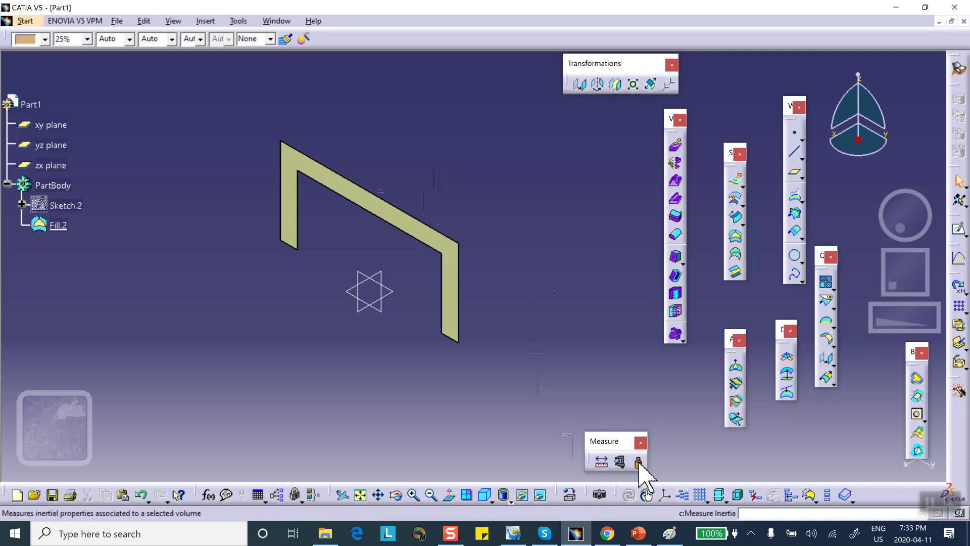
- Measure Fill.2's 2D inertia (area 16500 mm², Gz 102.273 mm) and view the section straight on
click(639, 462)
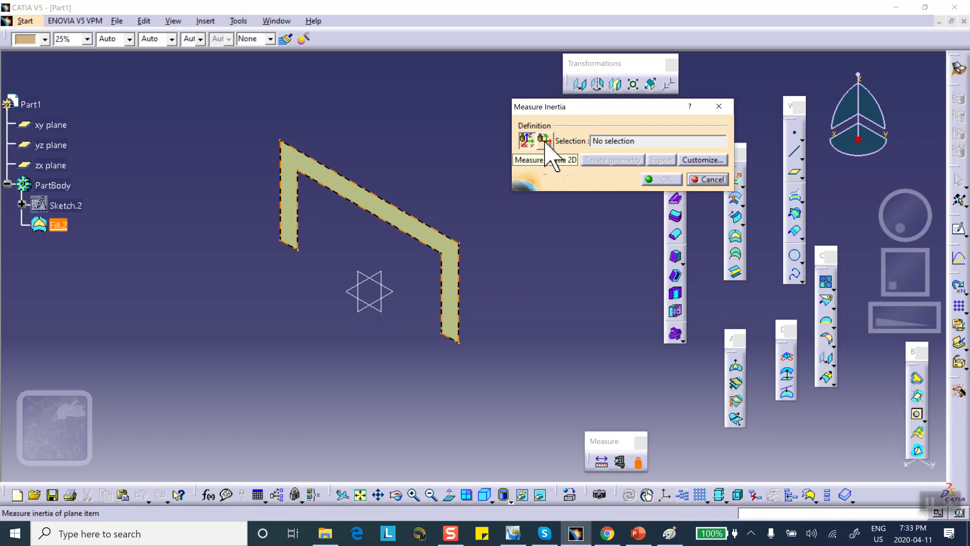
click(544, 140)
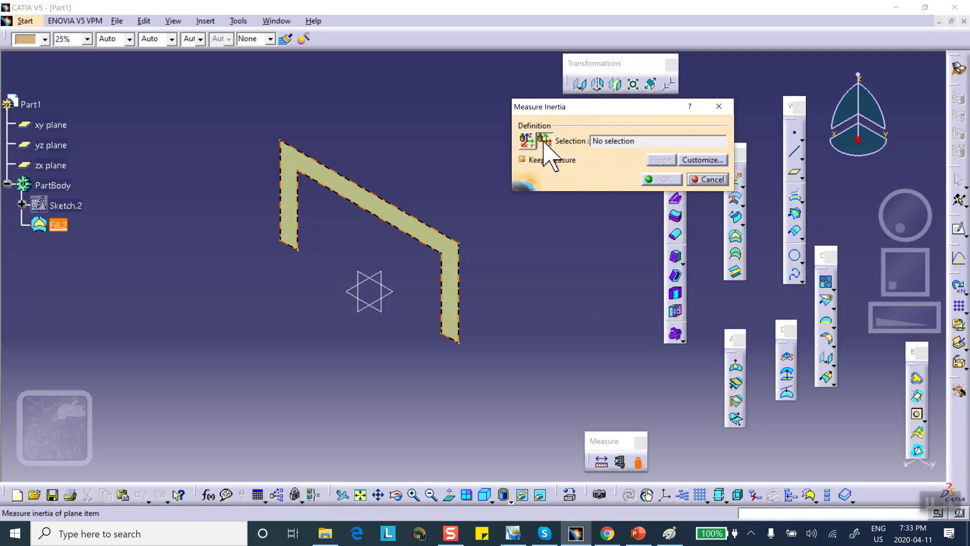
click(411, 225)
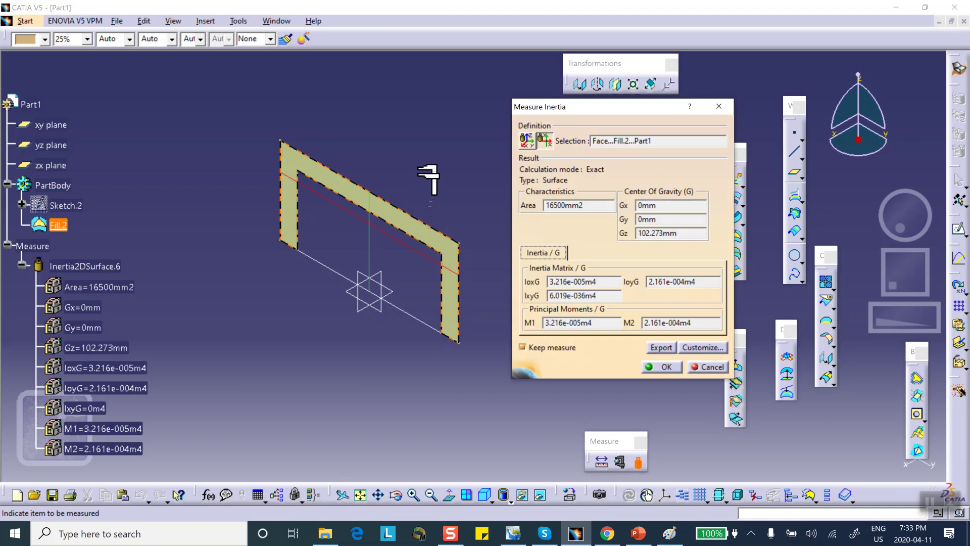
middle_drag(429, 147, 394, 268)
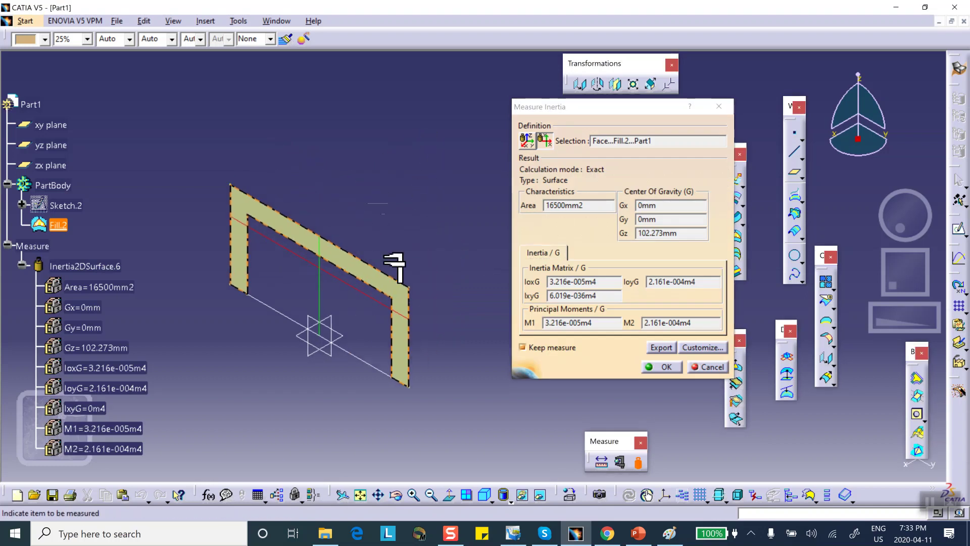
click(489, 498)
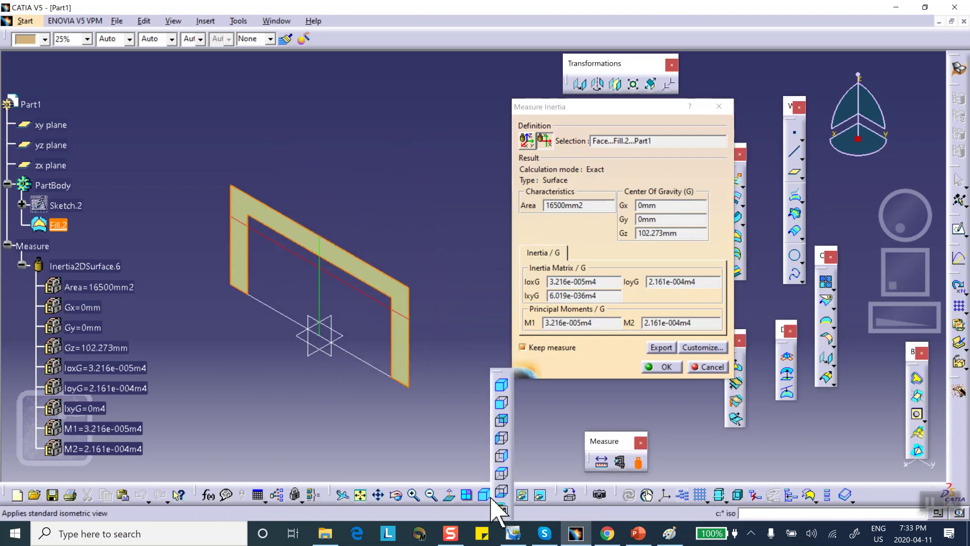
click(500, 407)
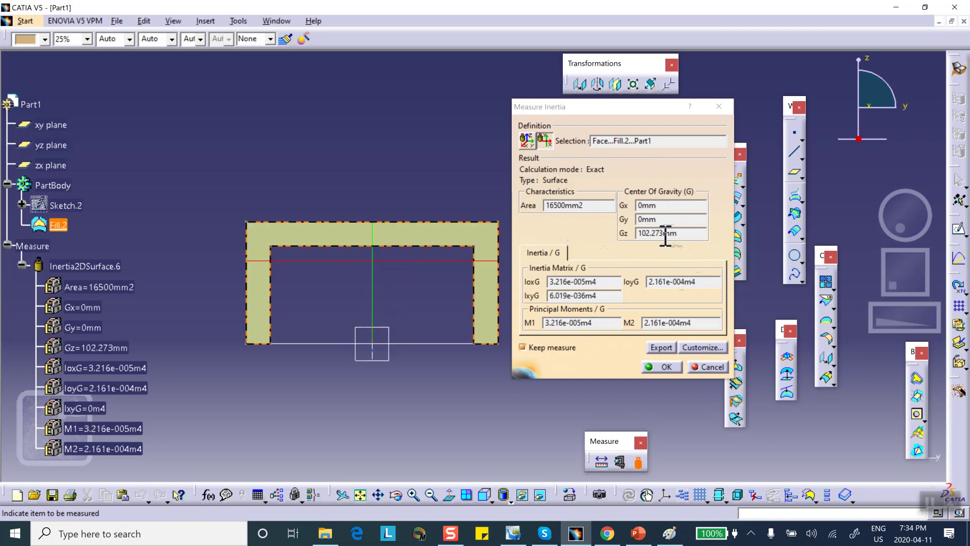
- Return to the slide with the 0.04773 m centroid and 32.164773(10⁻⁶) m⁴ inertia
click(638, 534)
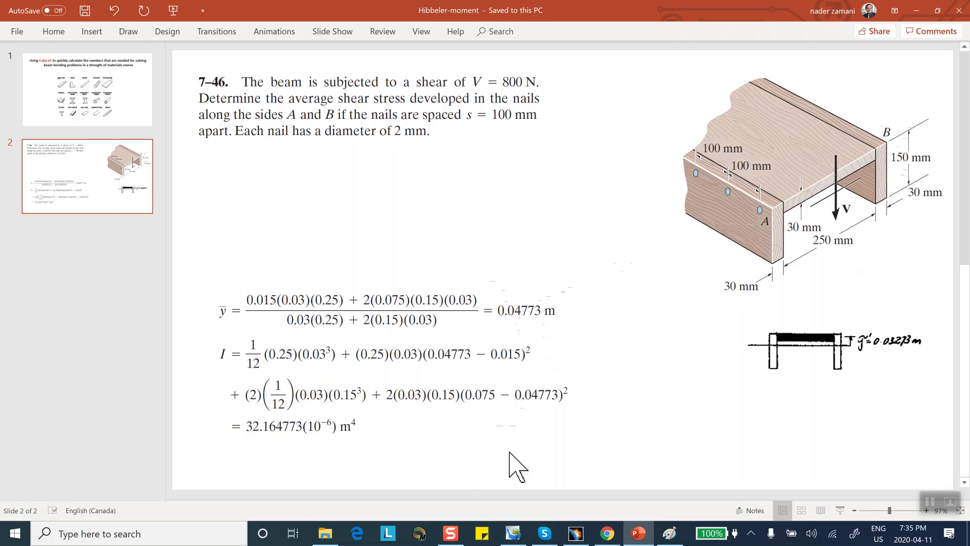
- Show PowerPoint slide 2 with the nailed beam hand results, ȳ = 0.04773 m and I = 32.164773(10⁻⁶) m⁴
click(575, 533)
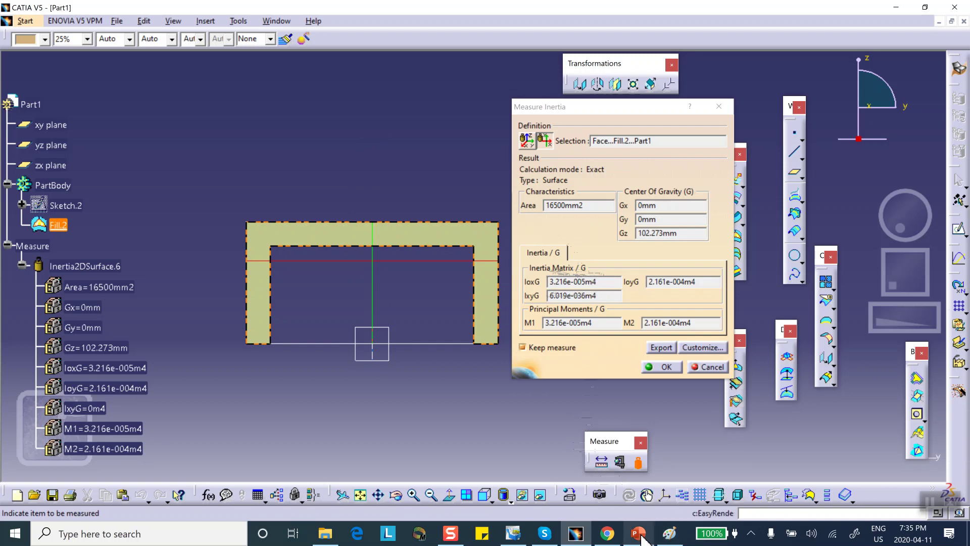
mouse_move(640, 538)
click(639, 513)
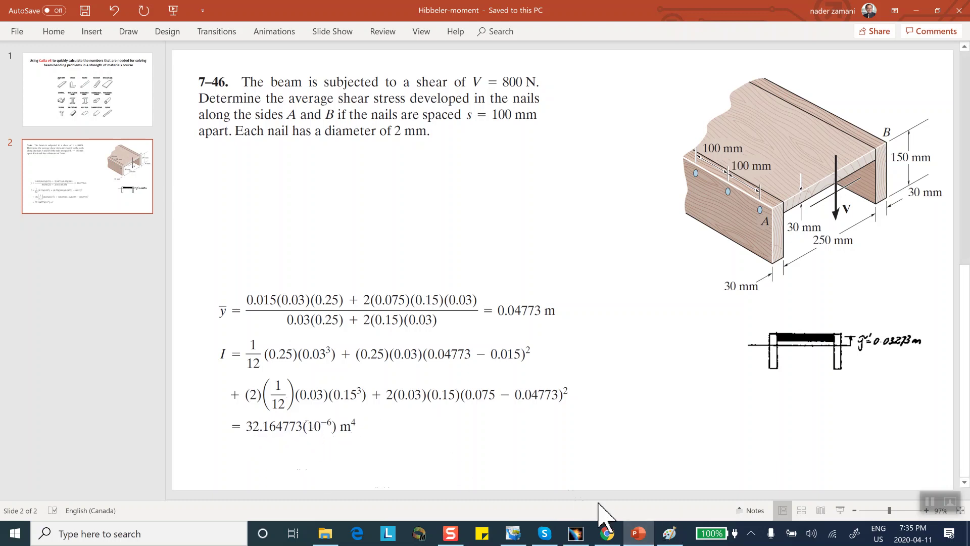
- Bring back CATIA's Measure Inertia results for Fill.2 (IoxG 3.216e-005 m4, Gz 102.273 mm)
click(576, 533)
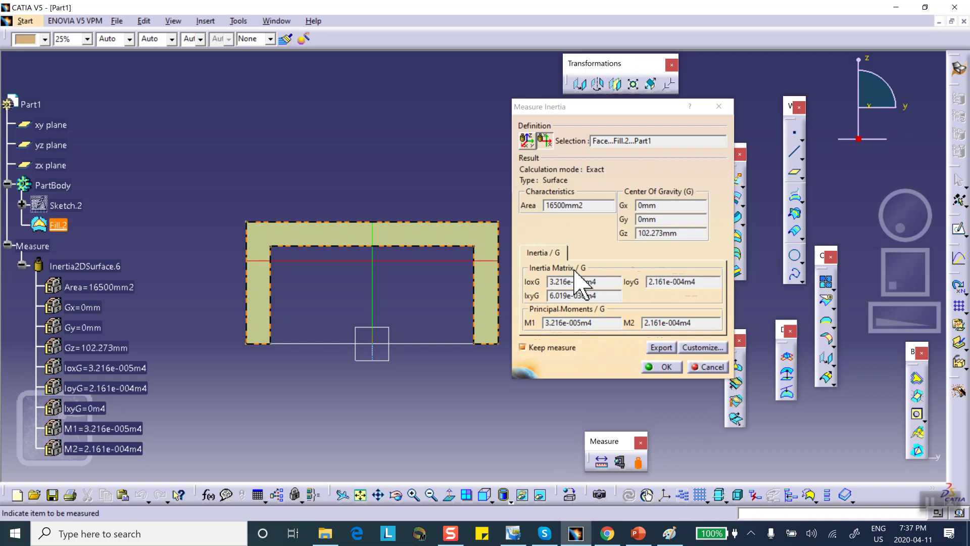
- Close the inertia results, reopen Sketch.2 and delete the channel's outer top line
click(666, 367)
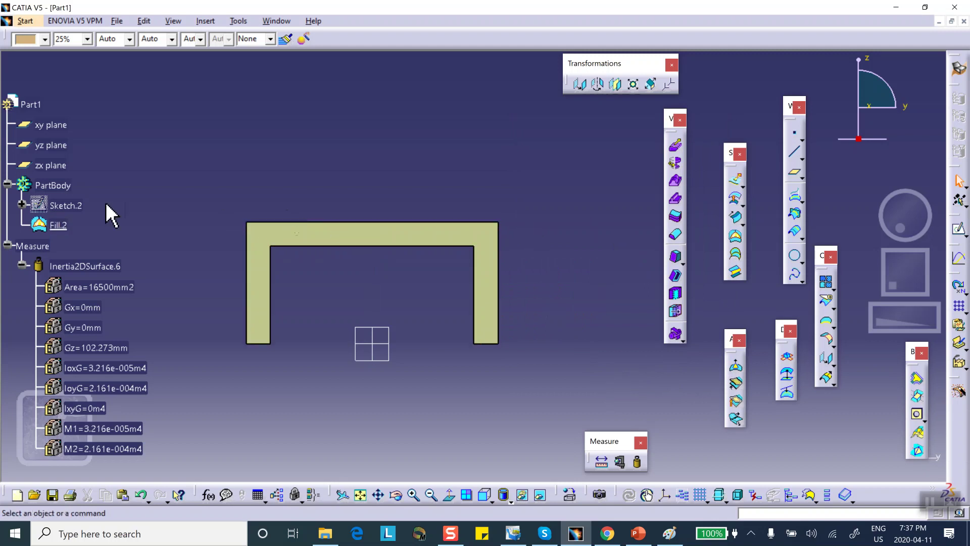
scroll(134, 194, down, 2)
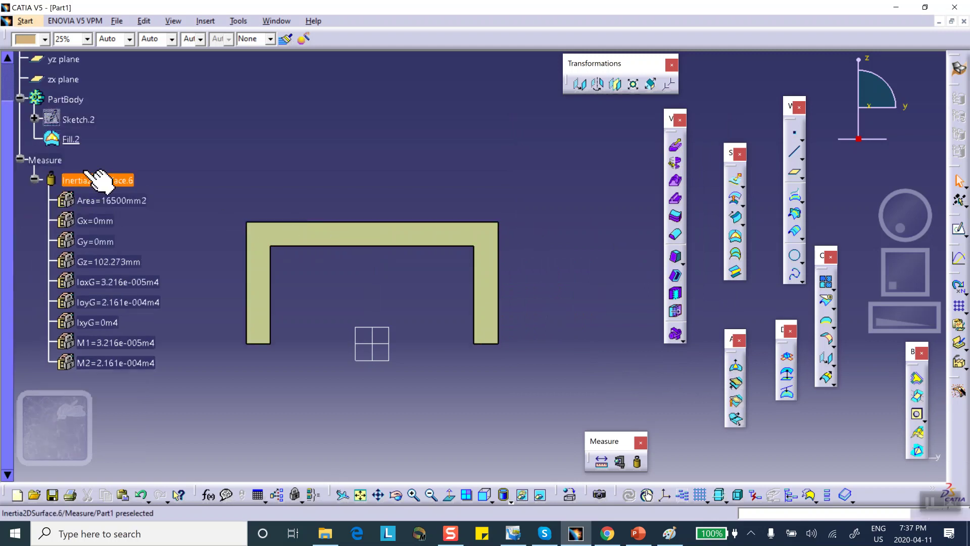
double_click(86, 123)
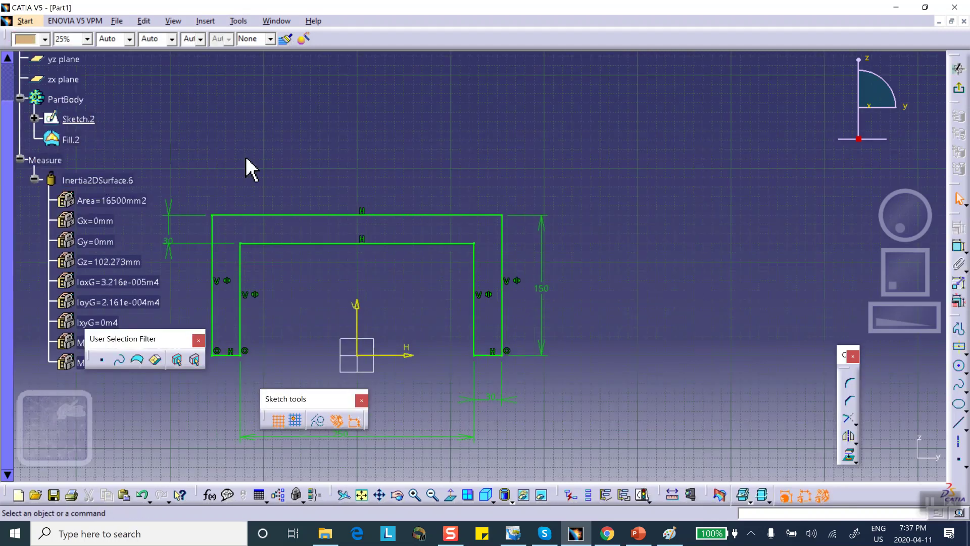
click(331, 216)
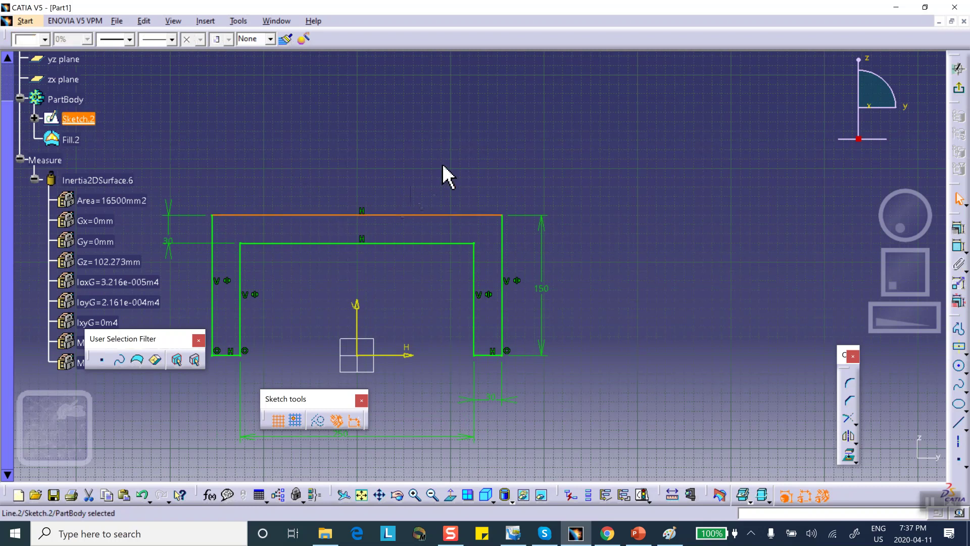
key(Delete)
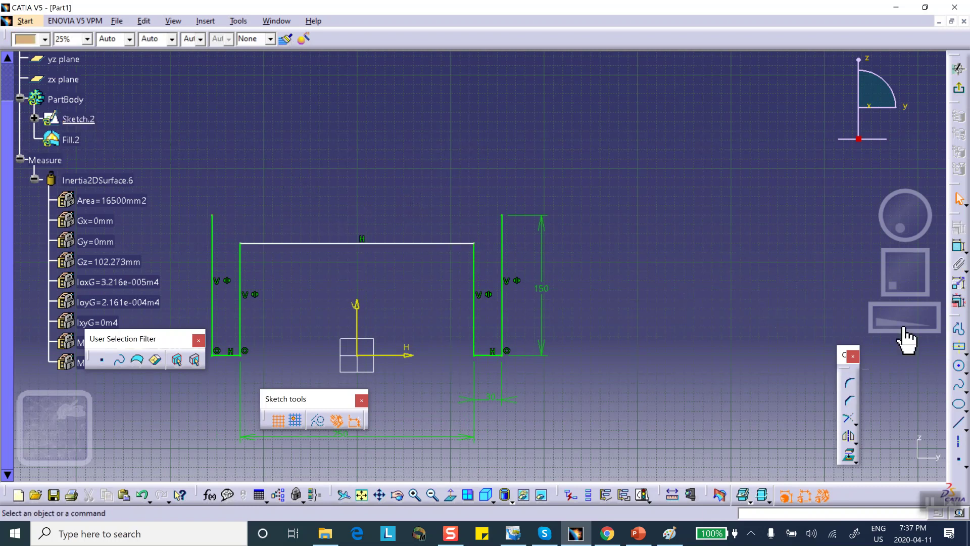
- Draw the left sloped edge from the left wall's top, then the short flat top line
click(959, 424)
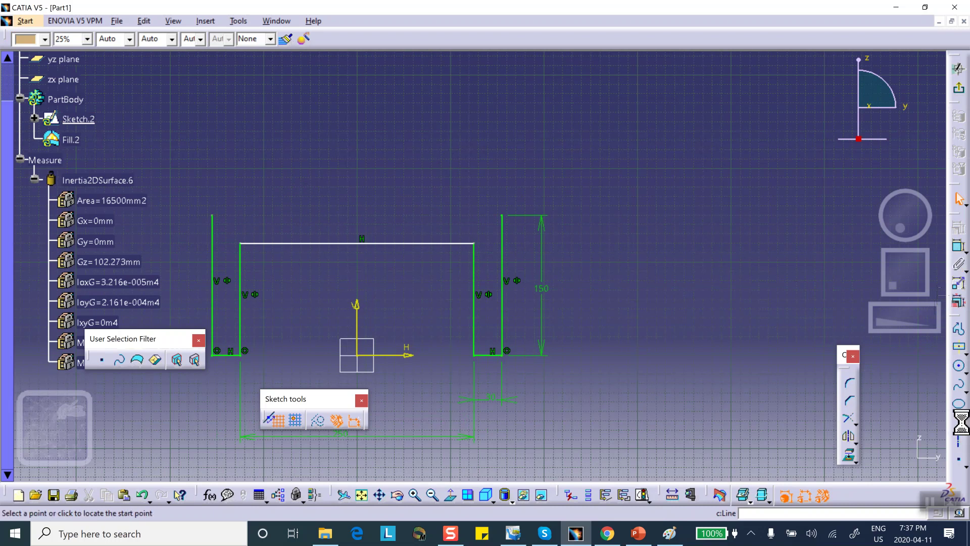
click(212, 215)
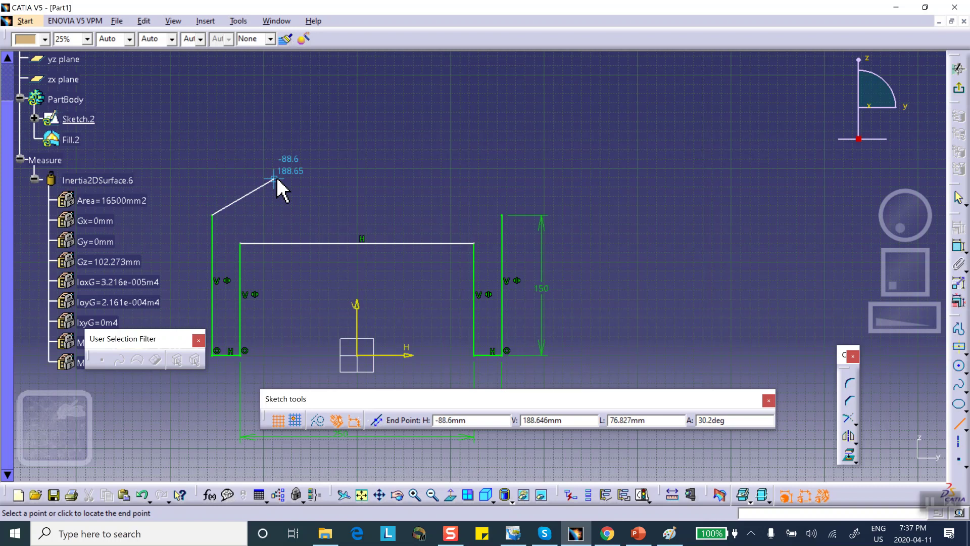
click(308, 173)
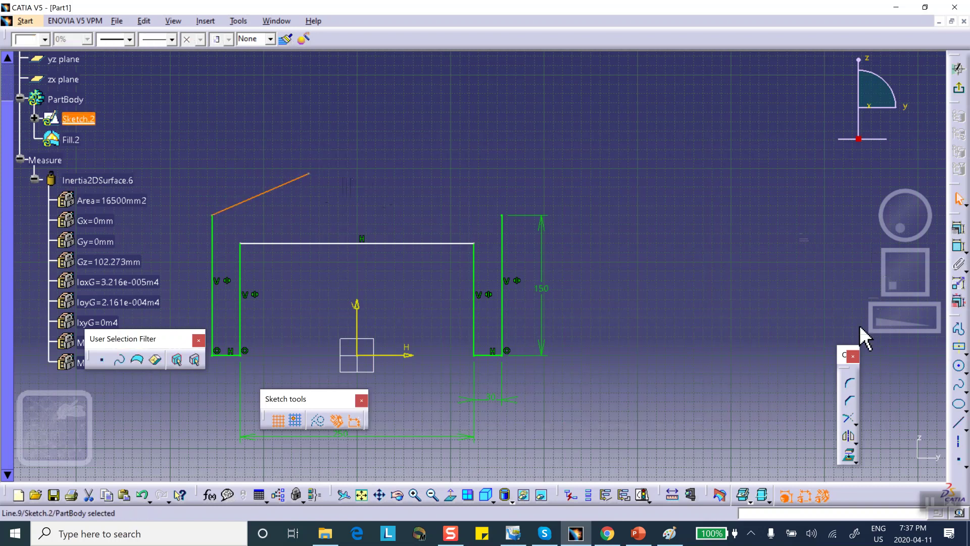
click(958, 424)
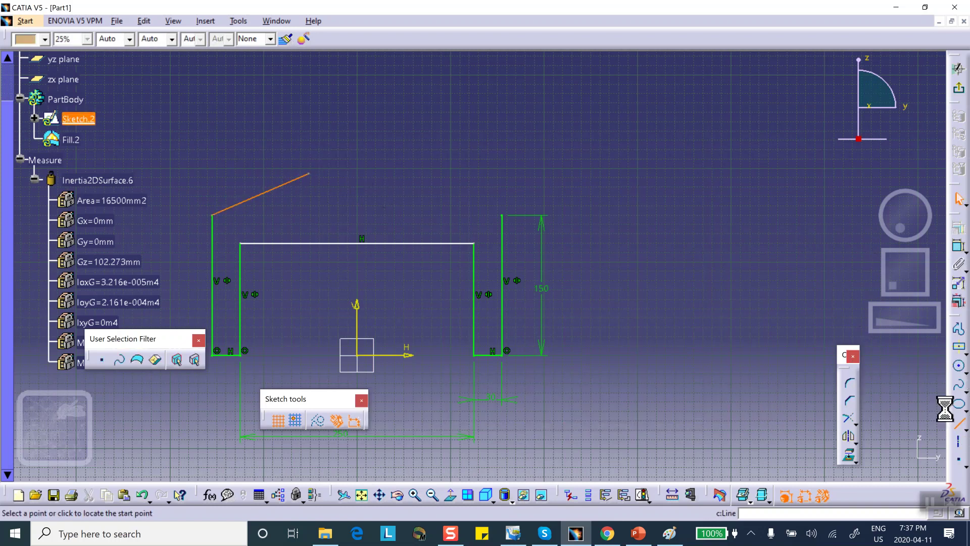
click(309, 173)
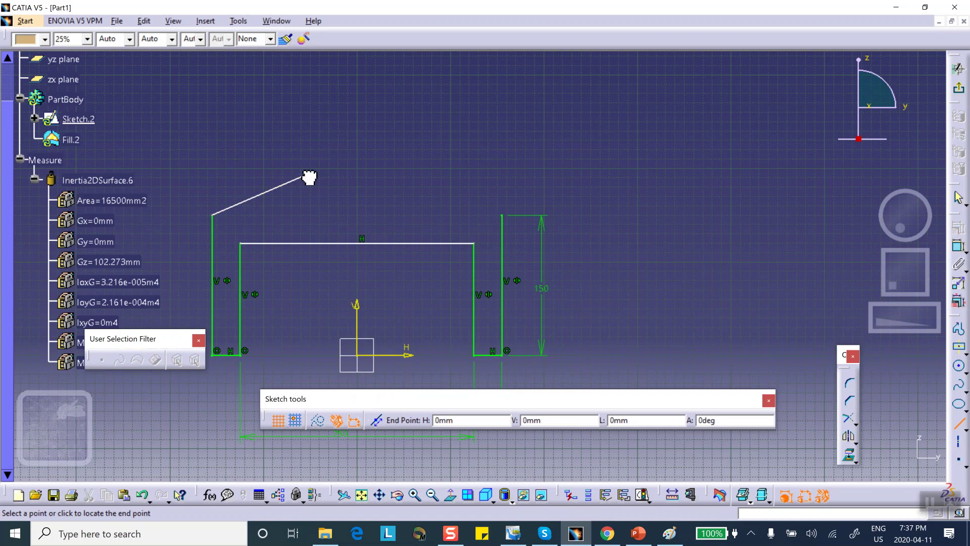
click(433, 173)
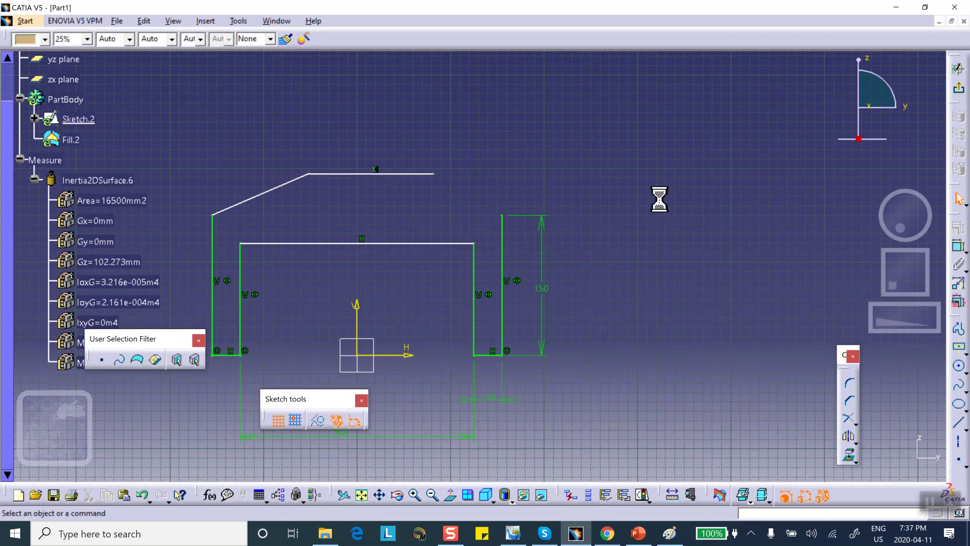
- Add a profile segment sloping from the flat top's right end down to the right wall's top
click(962, 331)
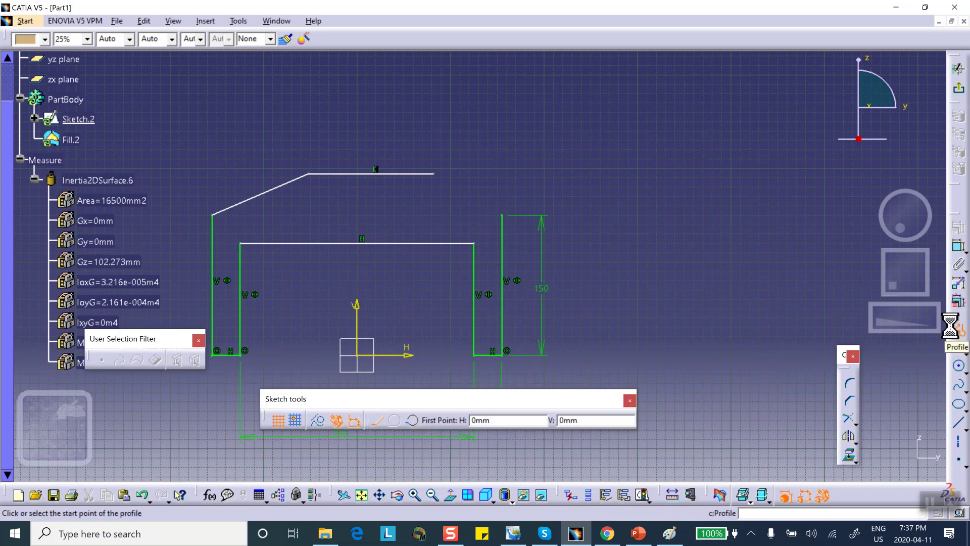
click(434, 175)
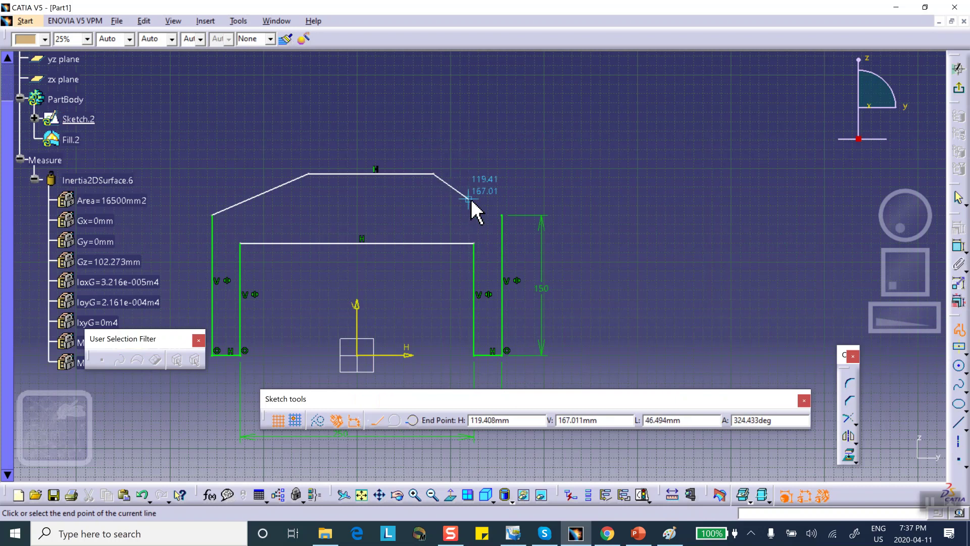
click(502, 215)
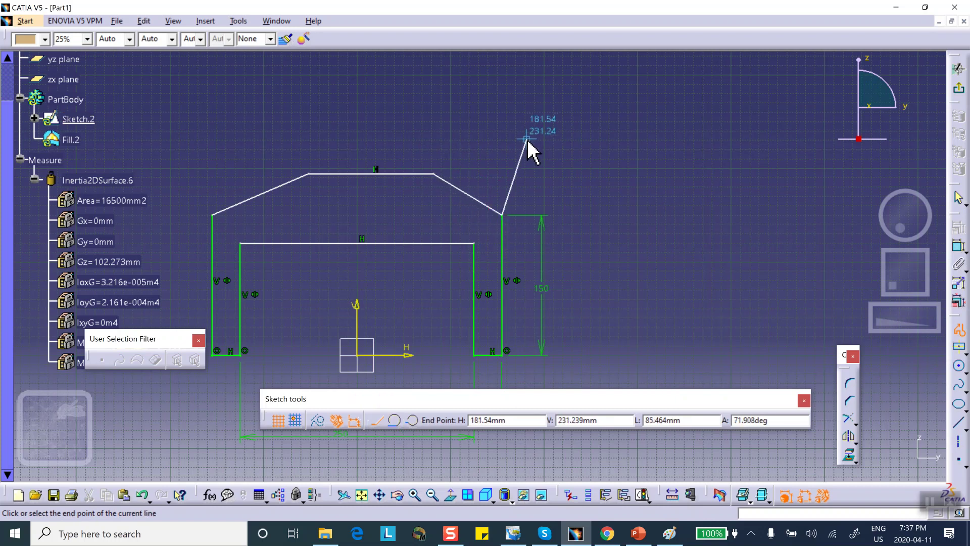
key(Escape)
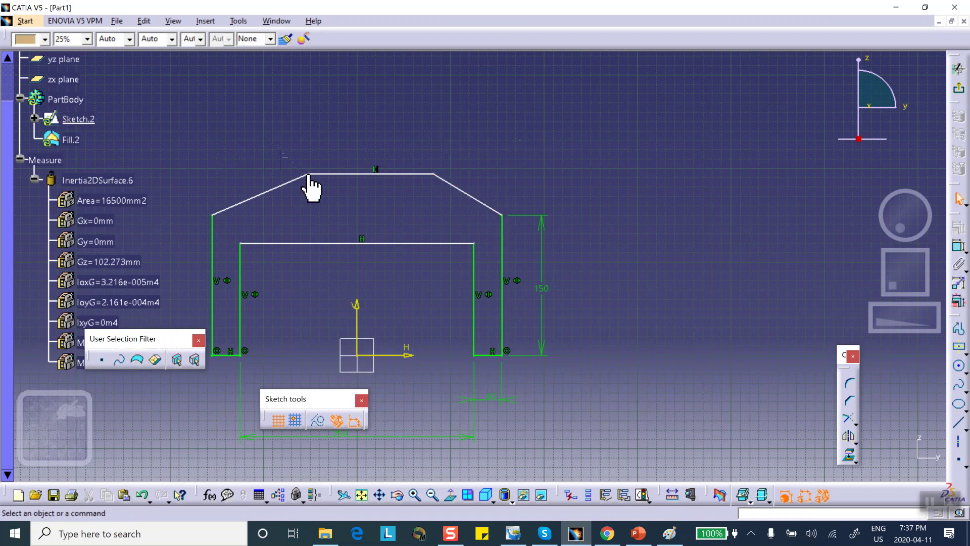
click(308, 174)
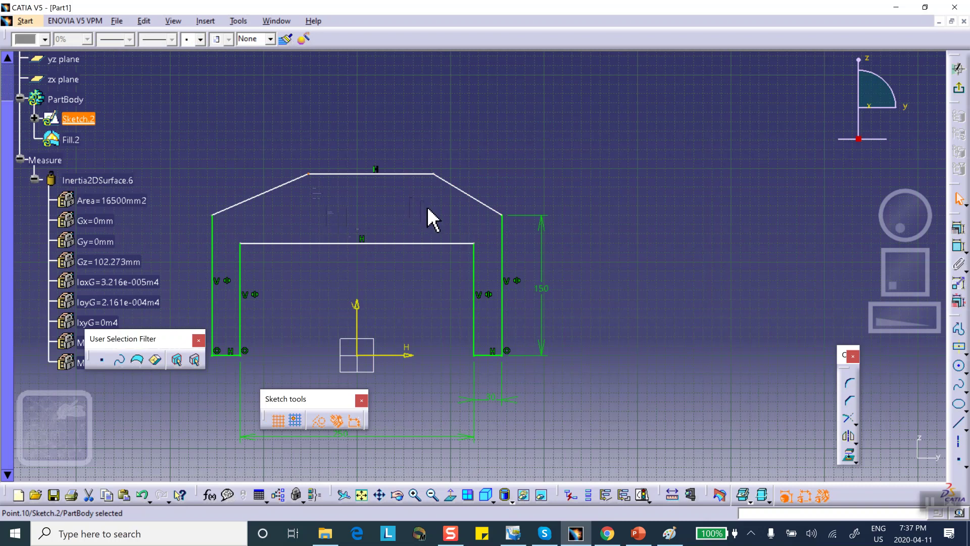
- Constrain the flat top's two corners symmetric about the vertical V axis
ctrl+click(433, 175)
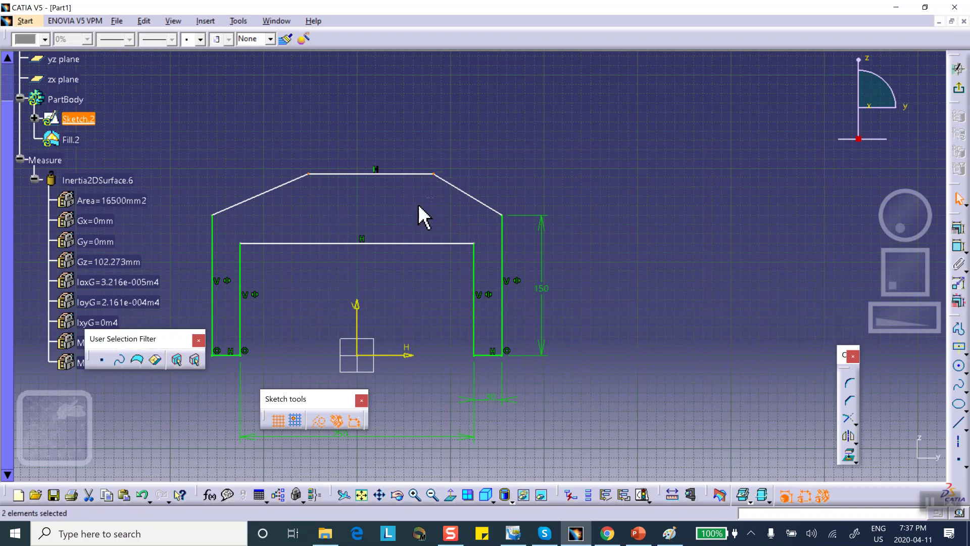
ctrl+click(356, 310)
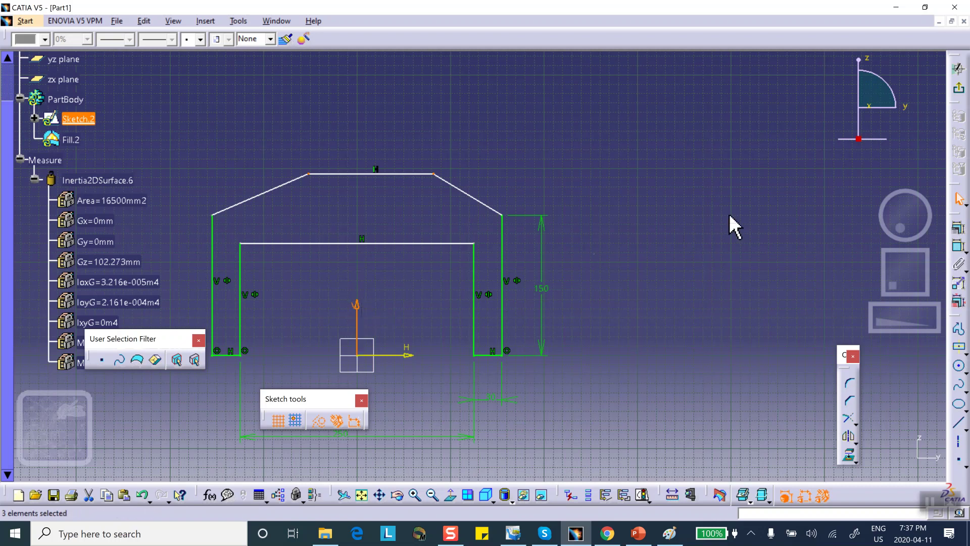
click(959, 228)
click(806, 414)
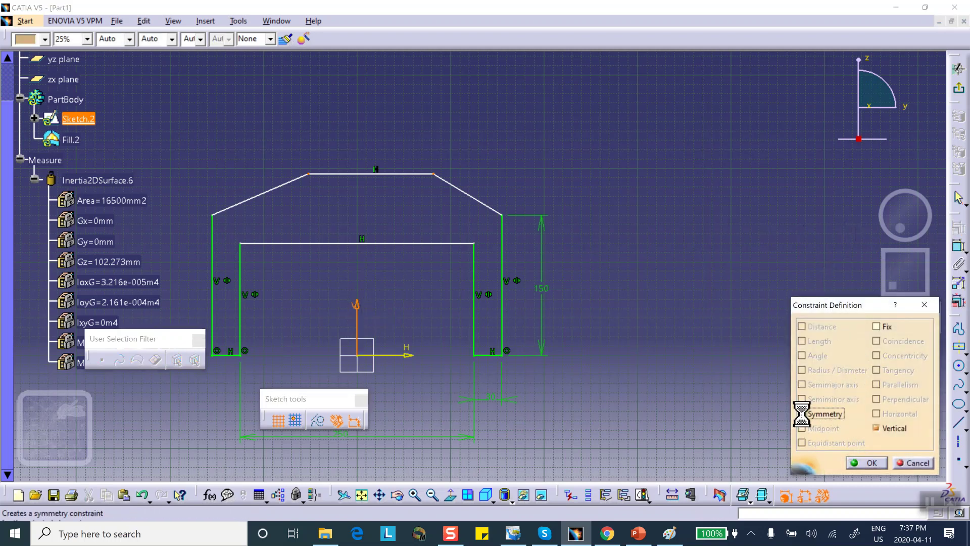
click(866, 463)
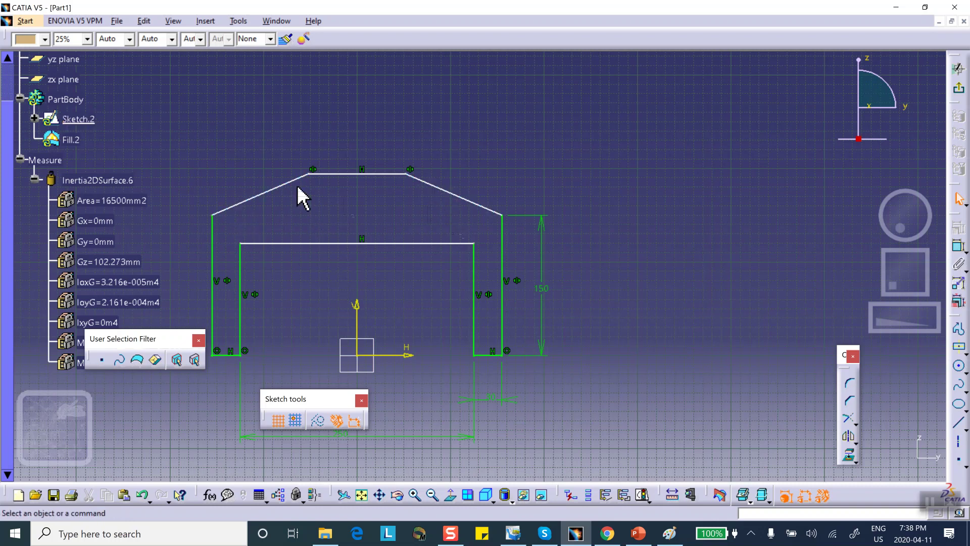
- Exit the sketch and measure Fill.2: area 25625.02 mm2, Gz 125.814 mm, IoxG 5.92e-005 m4, IoyG 2.568e-004 m4
click(960, 91)
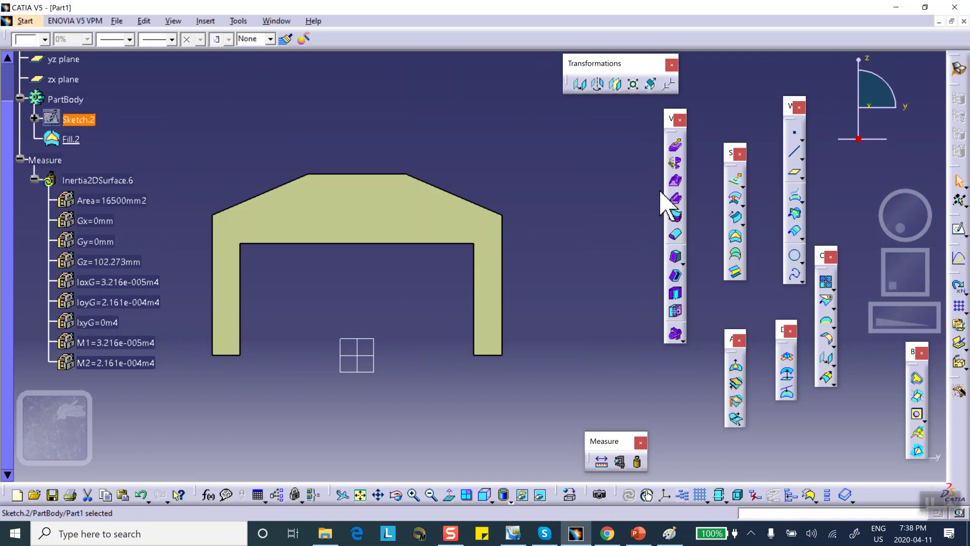
click(637, 462)
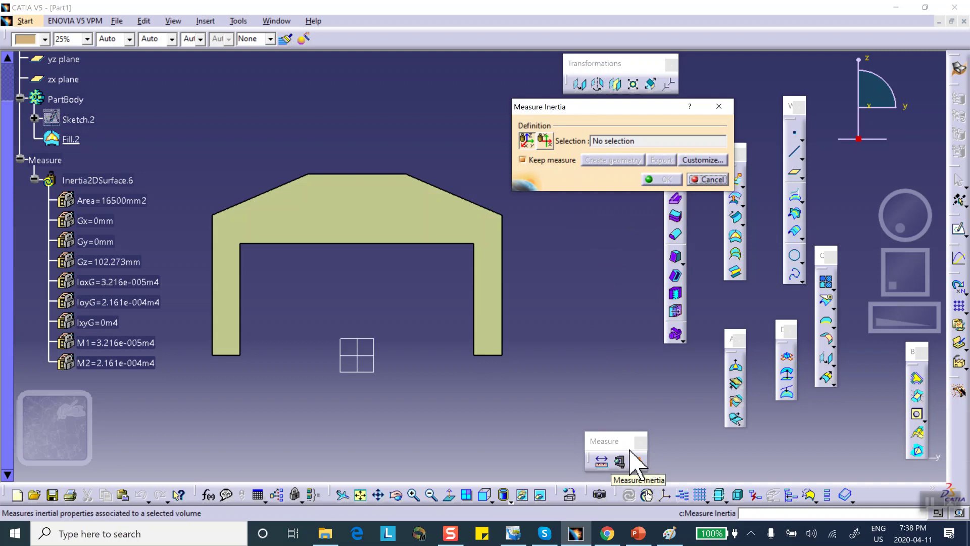
click(544, 141)
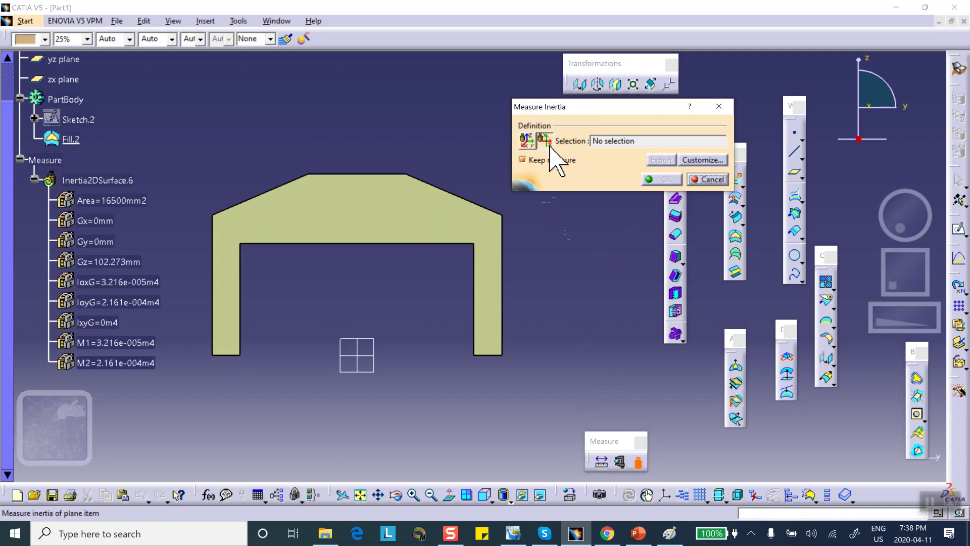
click(406, 200)
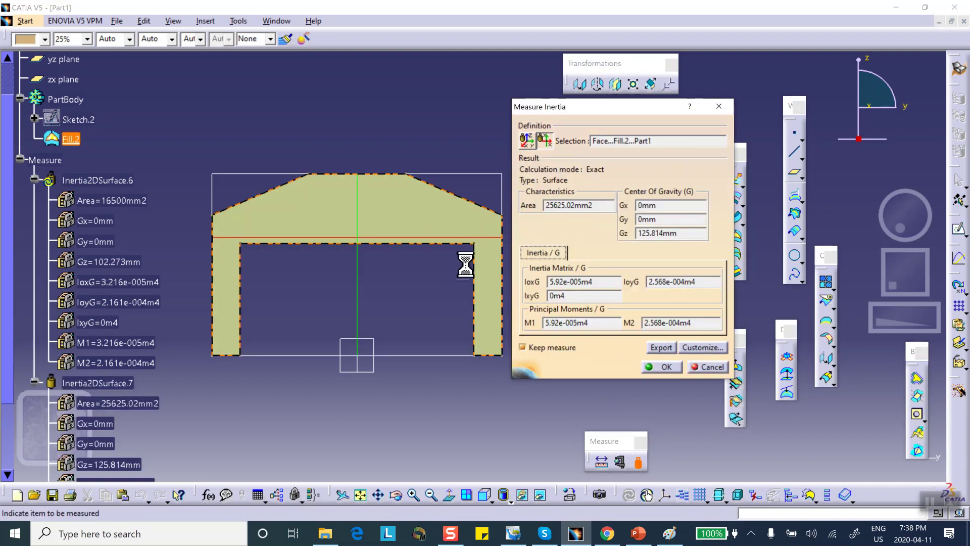
scroll(147, 205, down, 4)
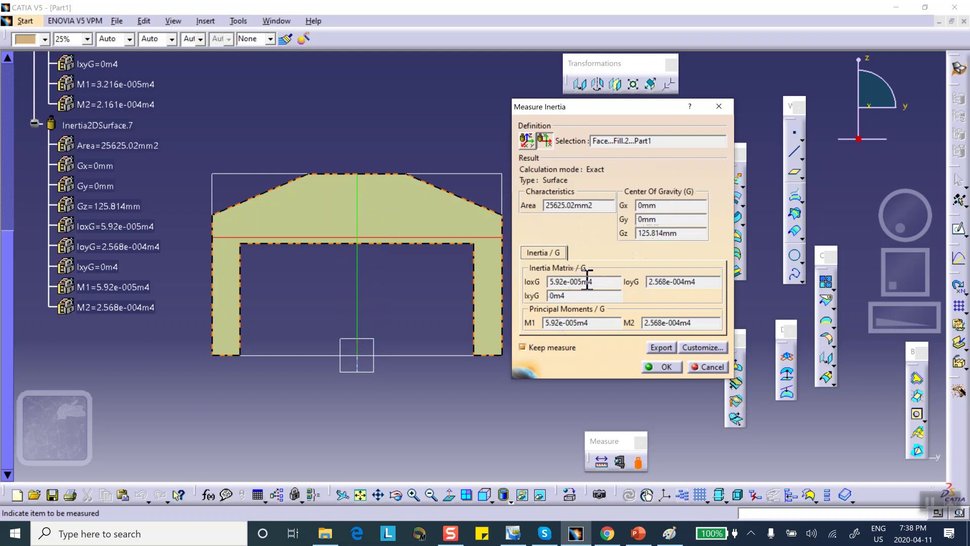
drag(594, 281, 549, 283)
drag(693, 283, 630, 282)
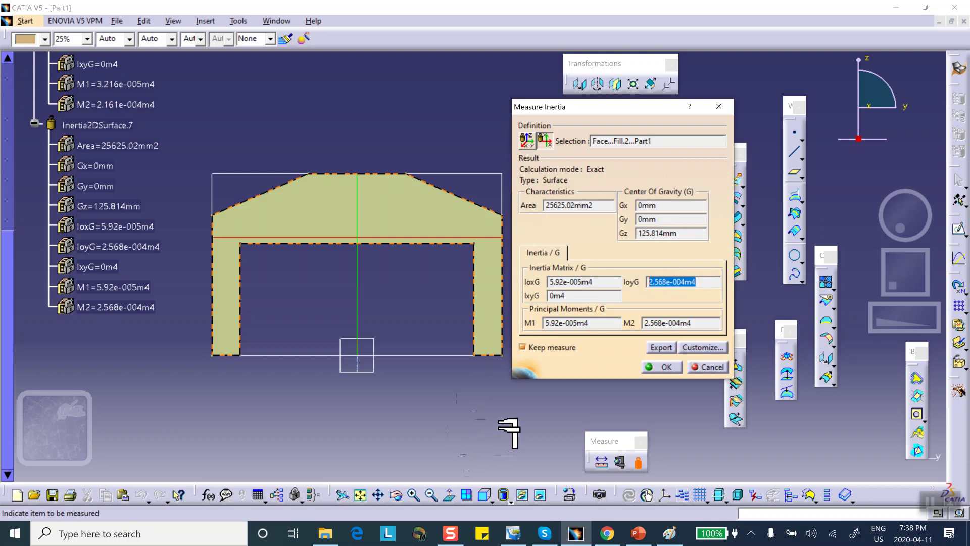